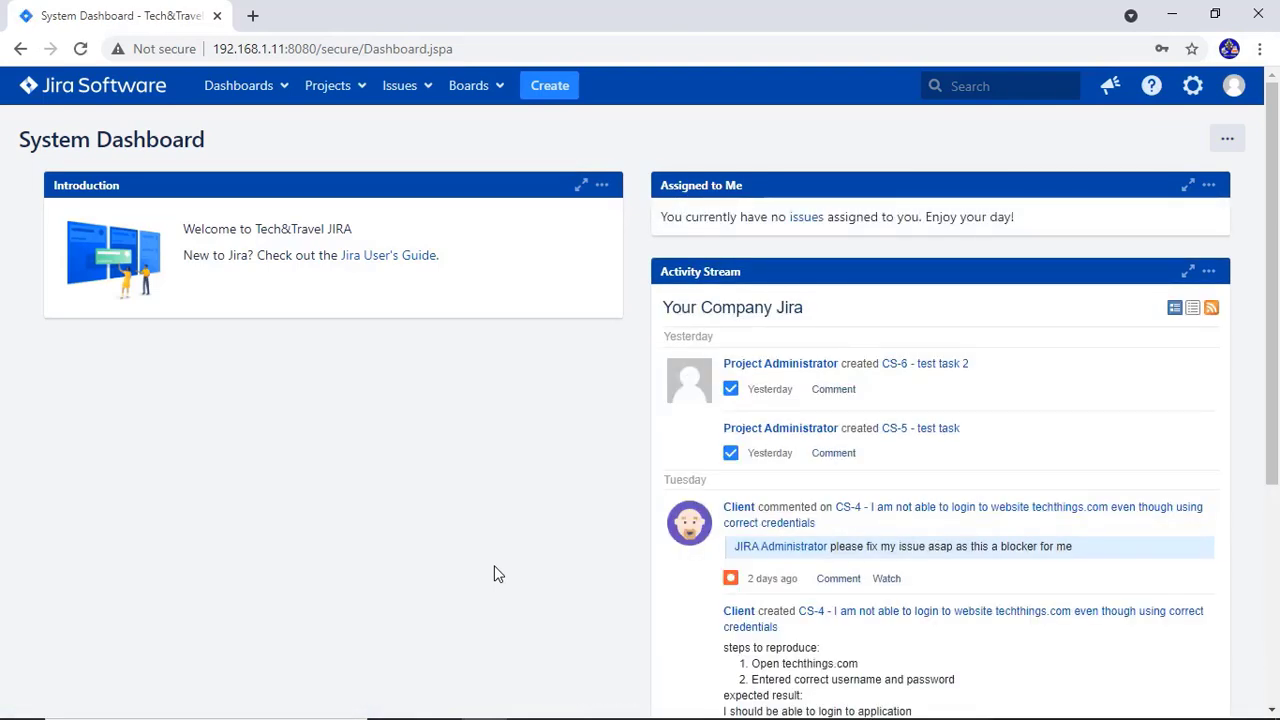
# Open the Customer Support project's settings and go to its Components page
pyautogui.click(353, 110)
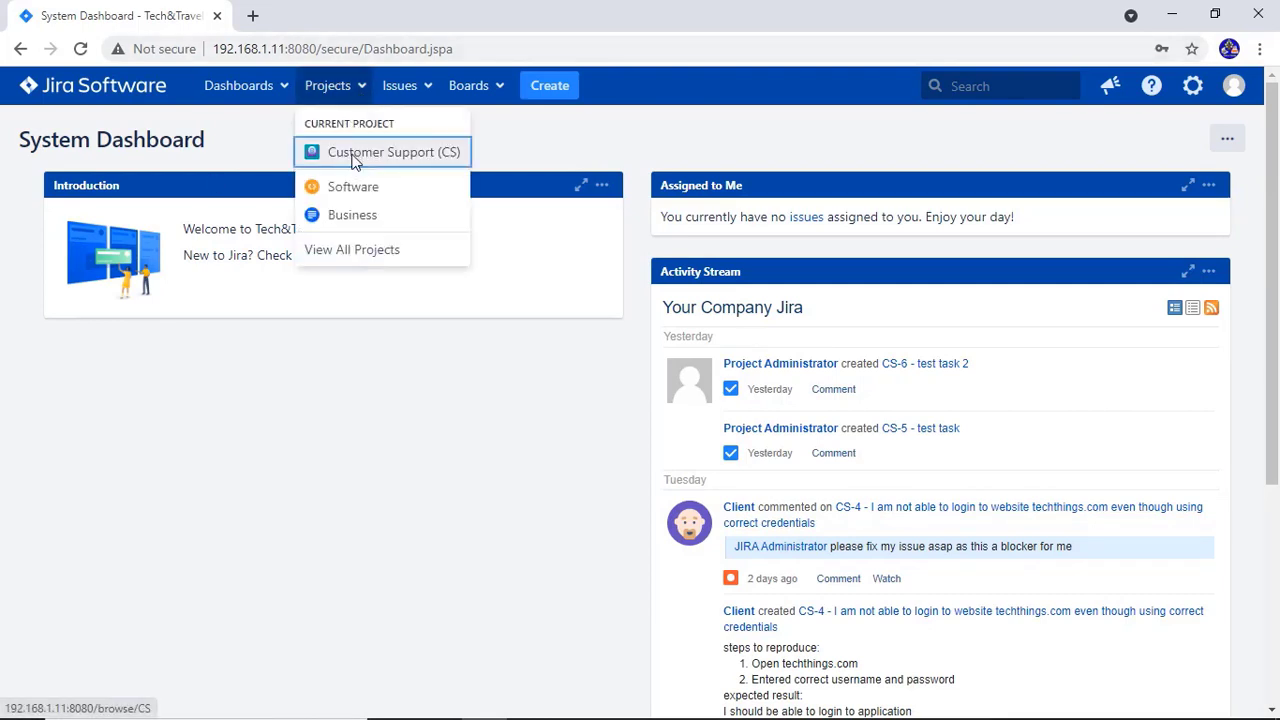
pyautogui.click(353, 162)
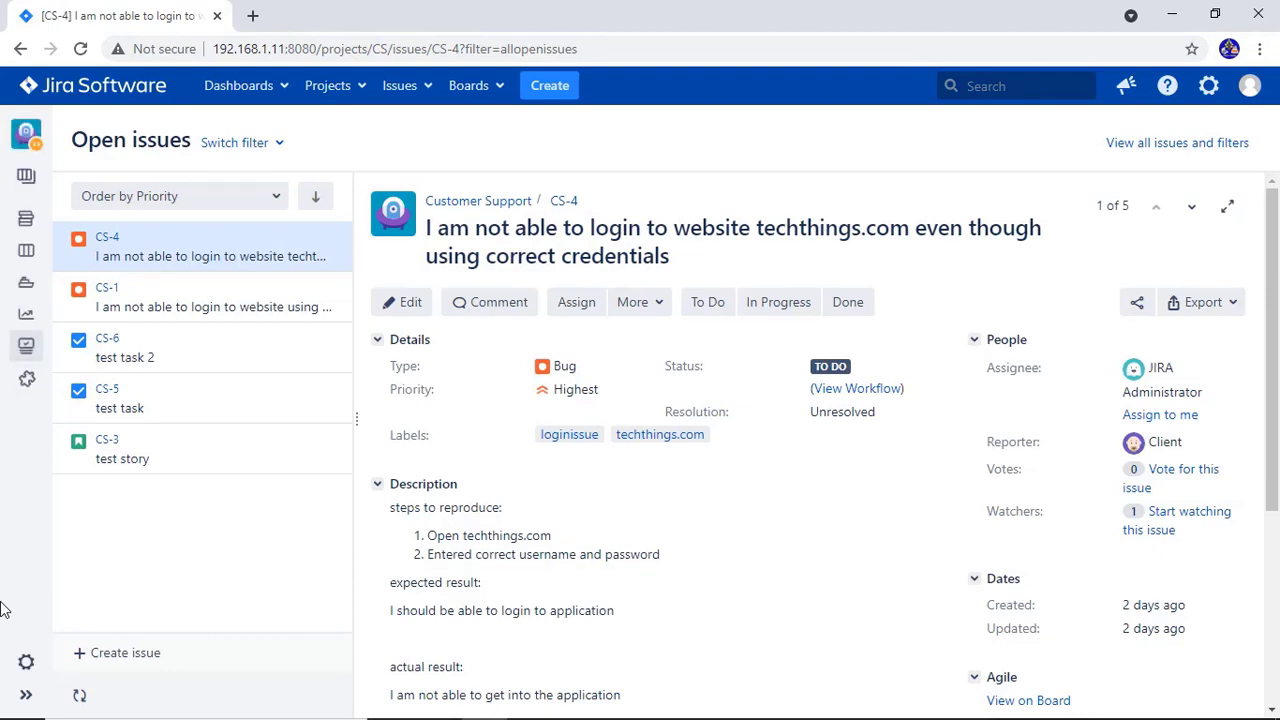
pyautogui.click(24, 665)
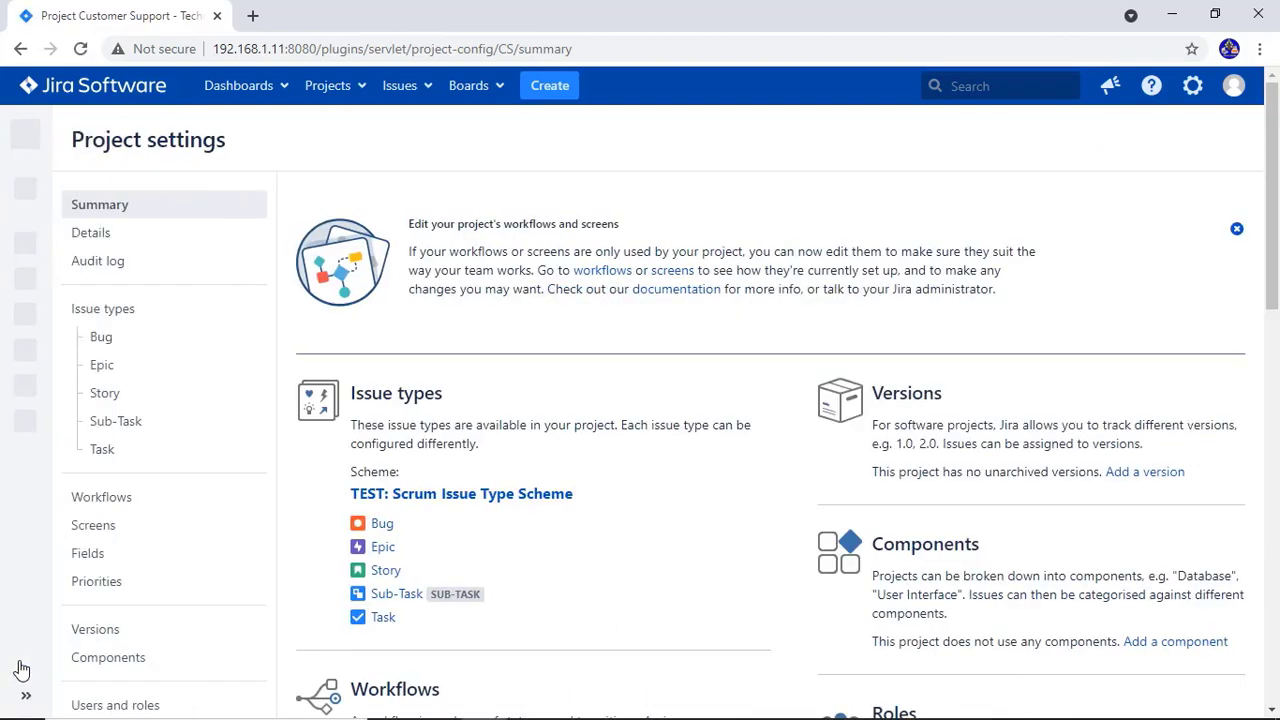
pyautogui.click(108, 657)
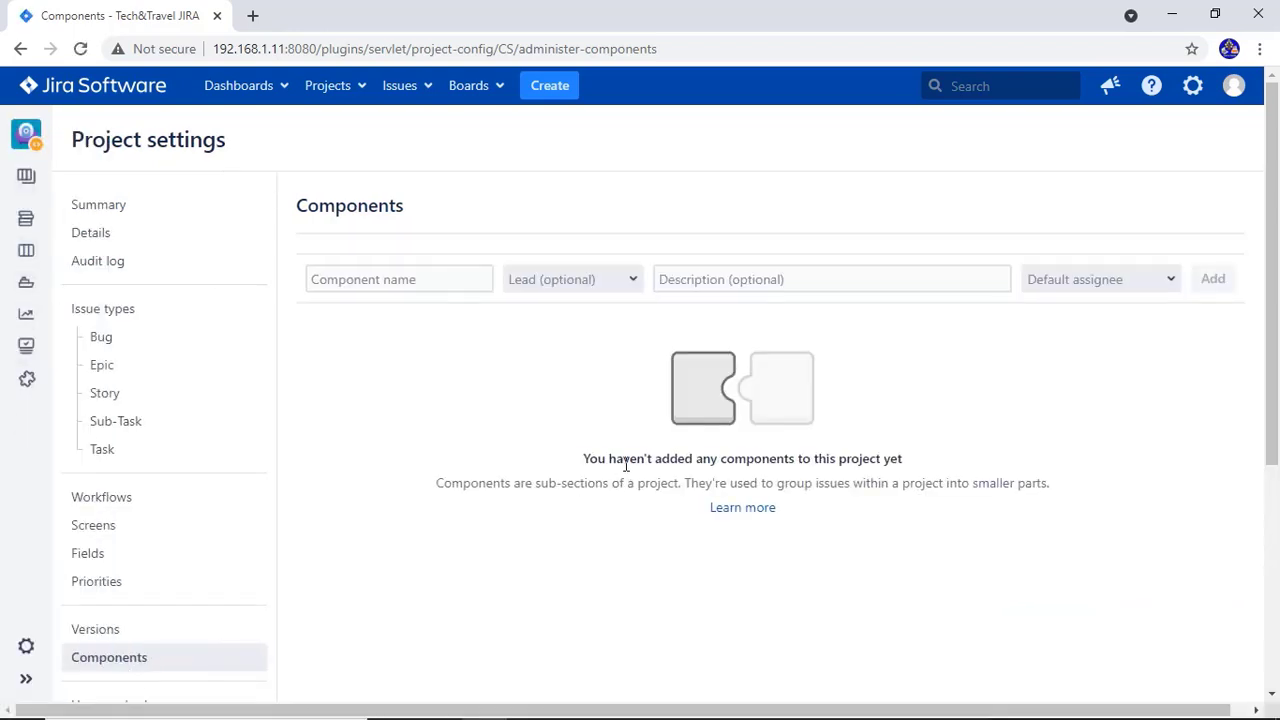
# Add a component named UI with UI Component Lead as lead and Component lead as default assignee
pyautogui.moveTo(626, 461); pyautogui.dragTo(910, 449)
pyautogui.click(910, 449)
pyautogui.click(440, 281)
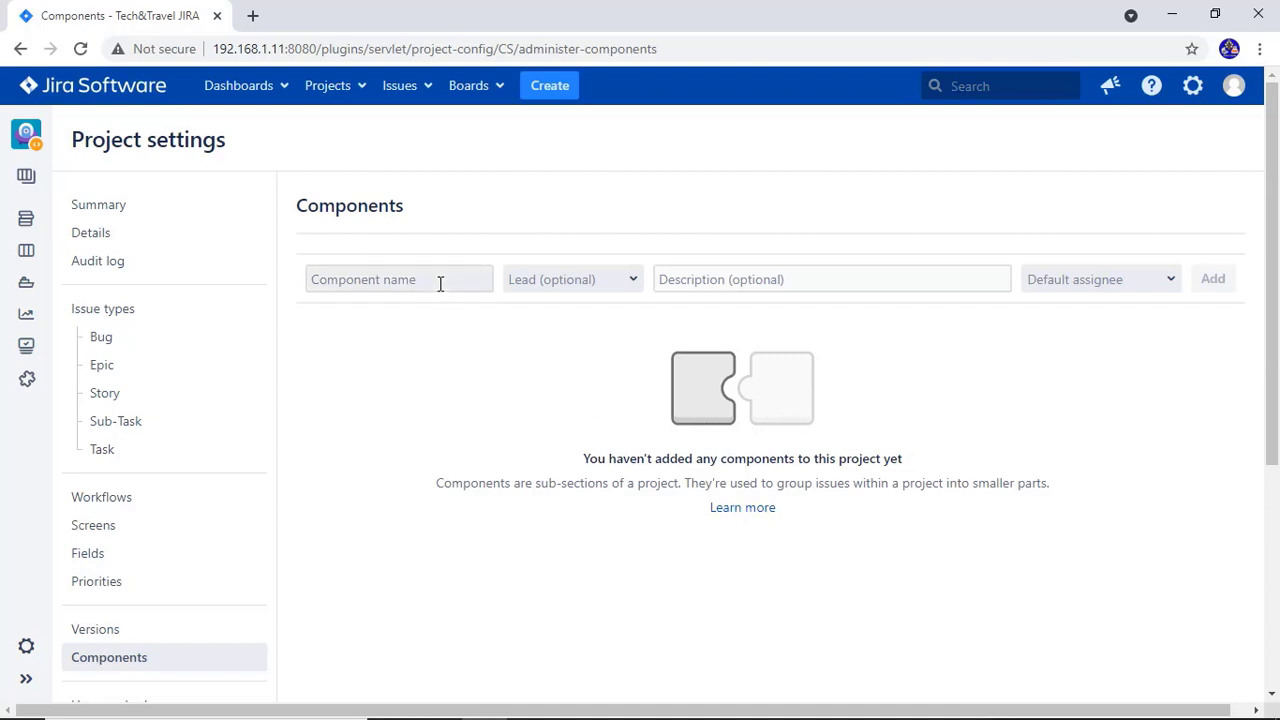
pyautogui.write('UI')
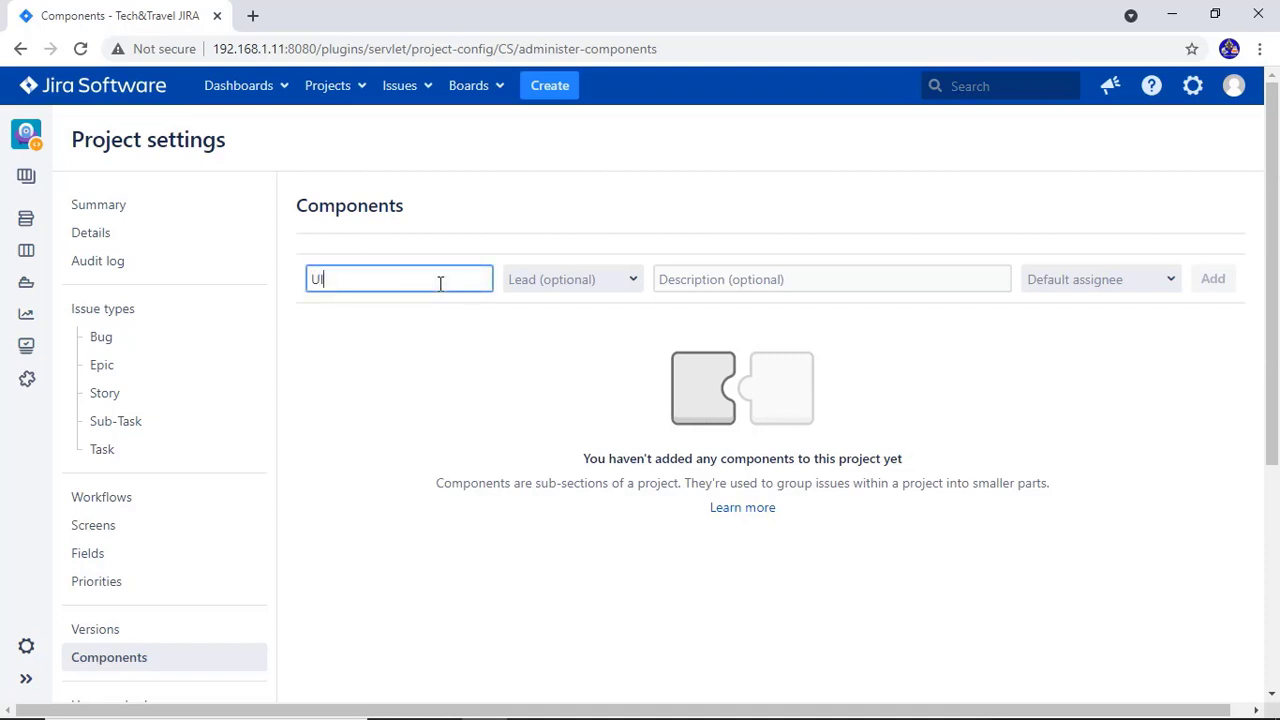
pyautogui.click(517, 279)
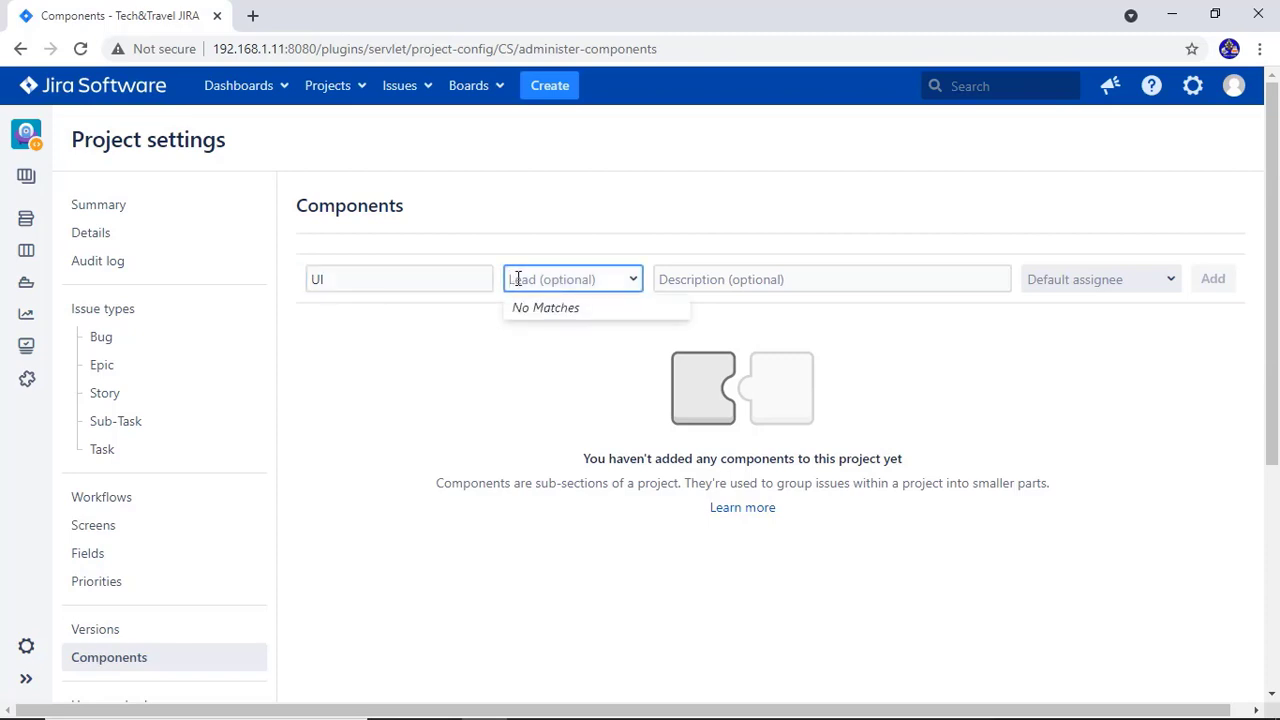
pyautogui.write('u')
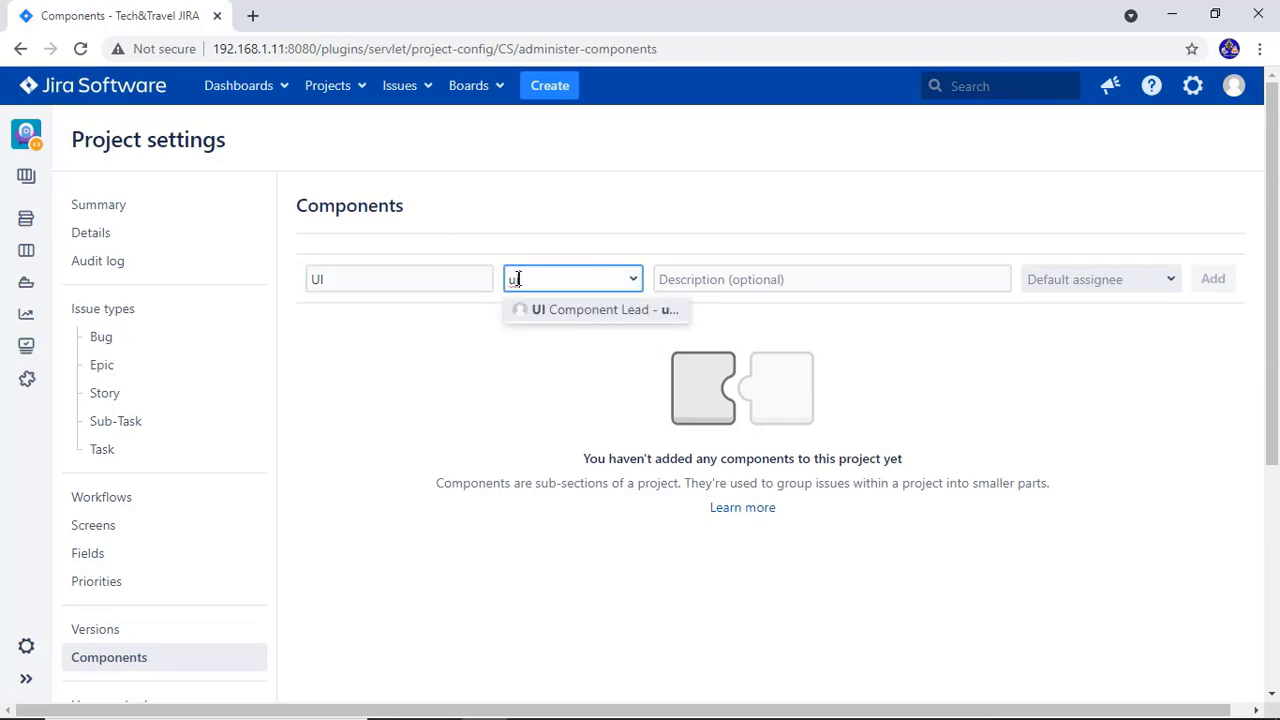
pyautogui.press('Return')
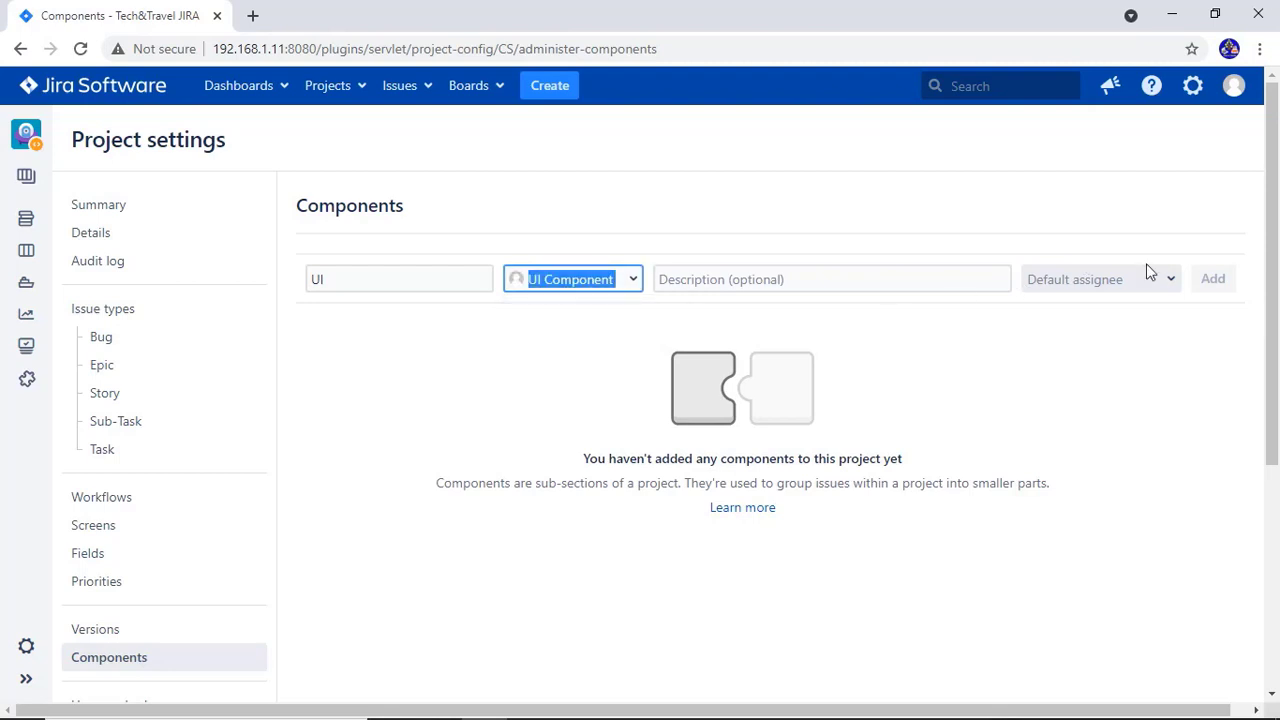
pyautogui.click(1166, 288)
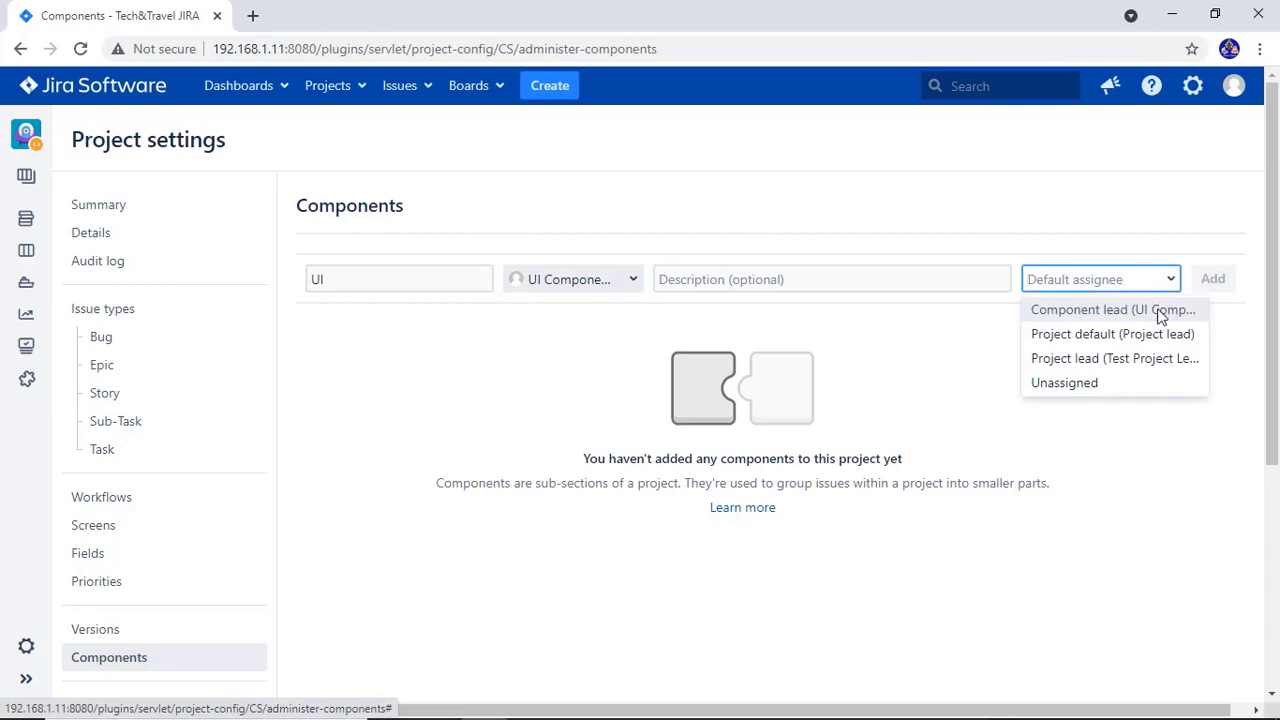
pyautogui.click(1160, 316)
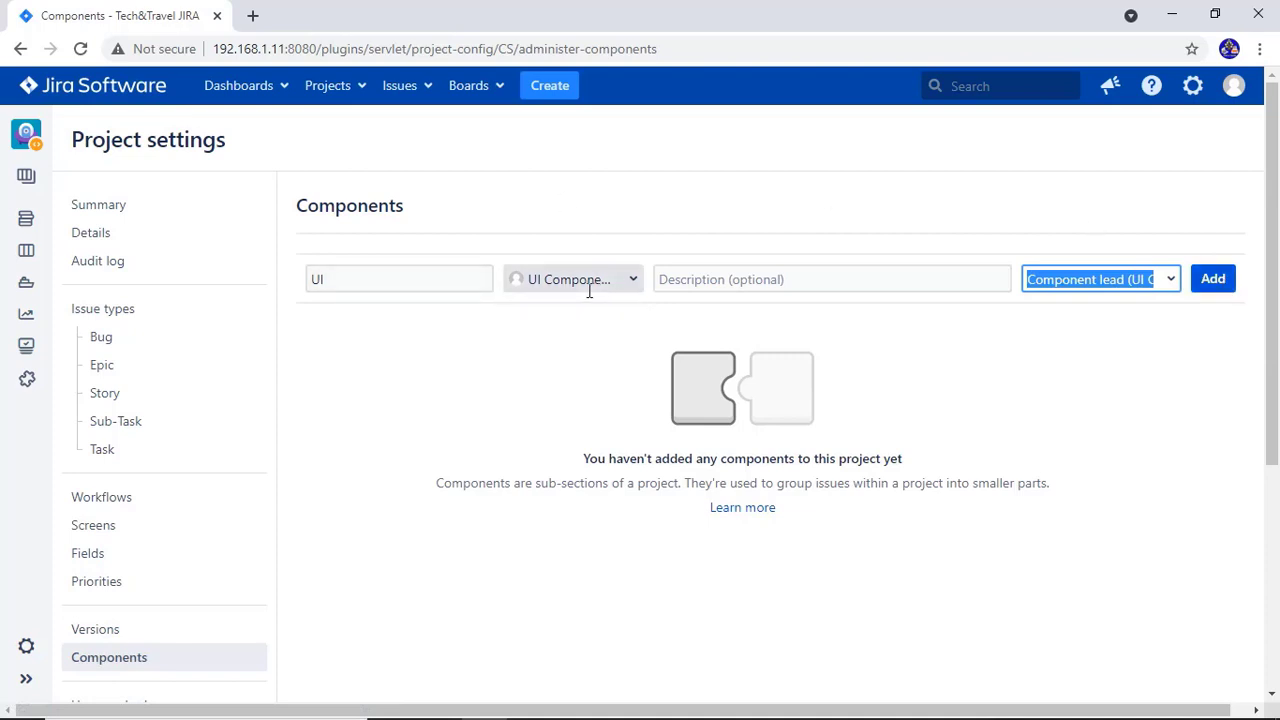
pyautogui.click(1213, 284)
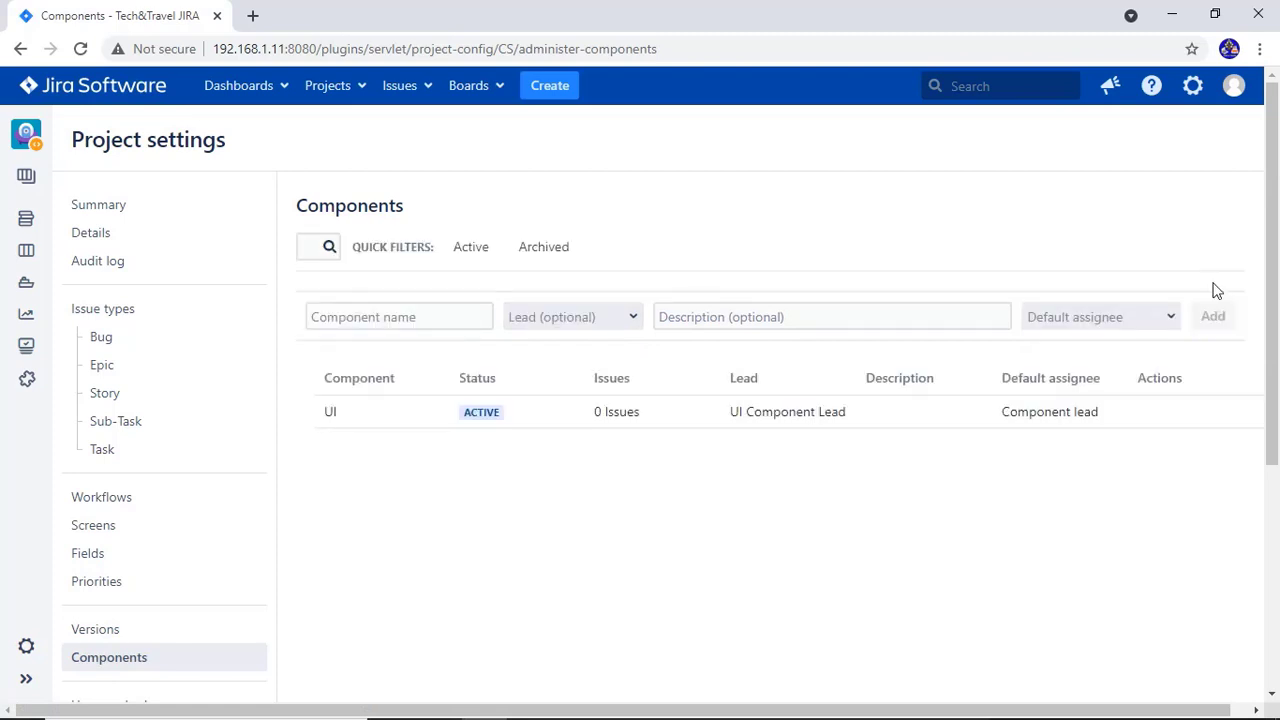
# Add a component named DBA with DBA Component Lead as lead and Component lead as default assignee
pyautogui.click(462, 317)
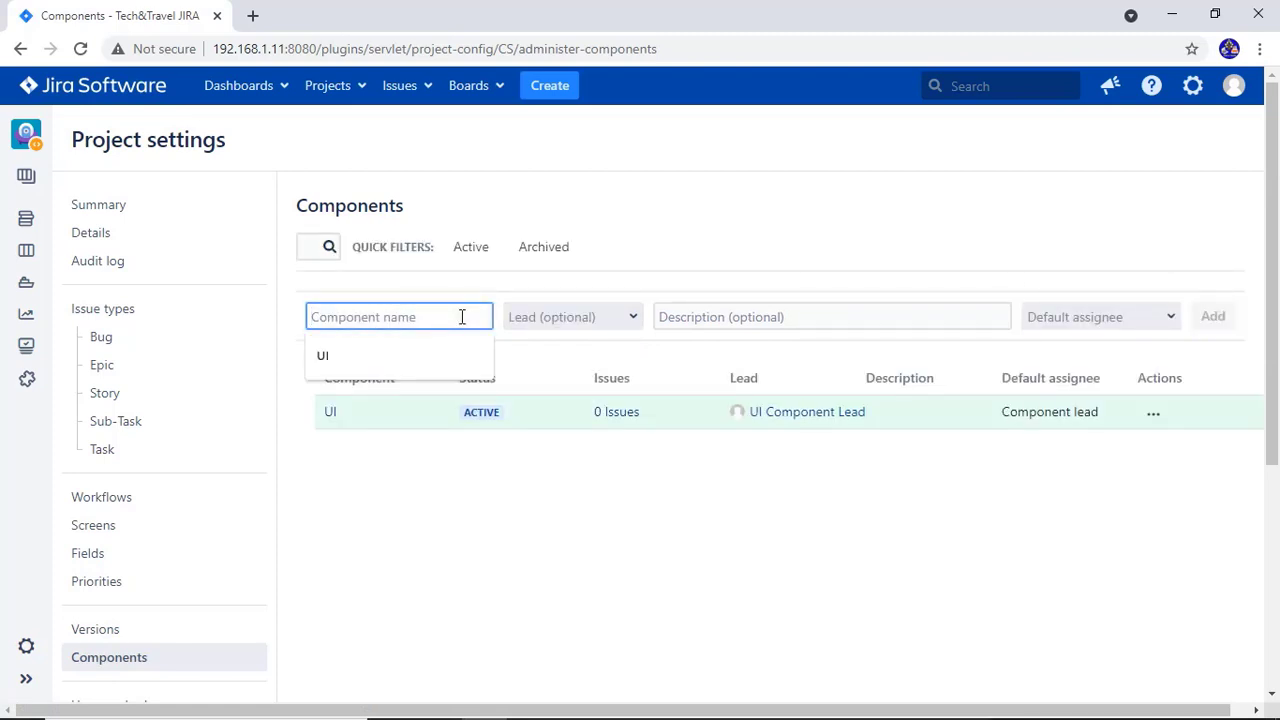
pyautogui.write('DBA')
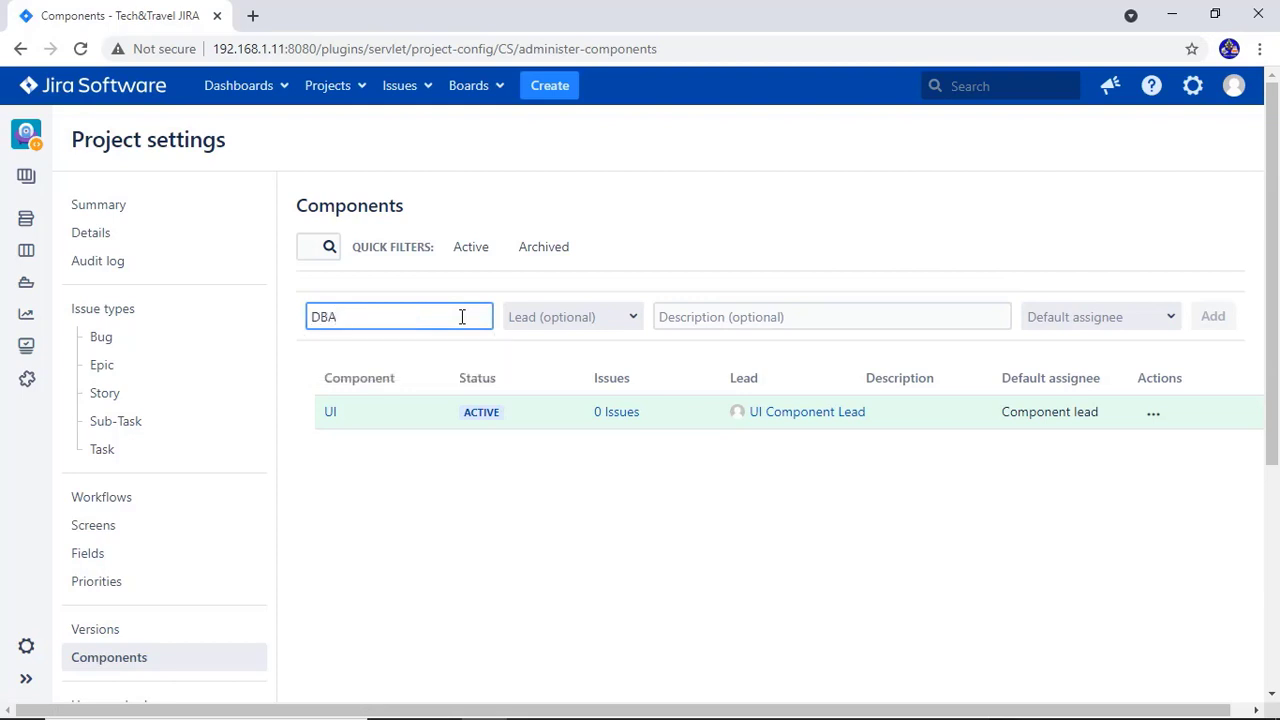
pyautogui.click(571, 323)
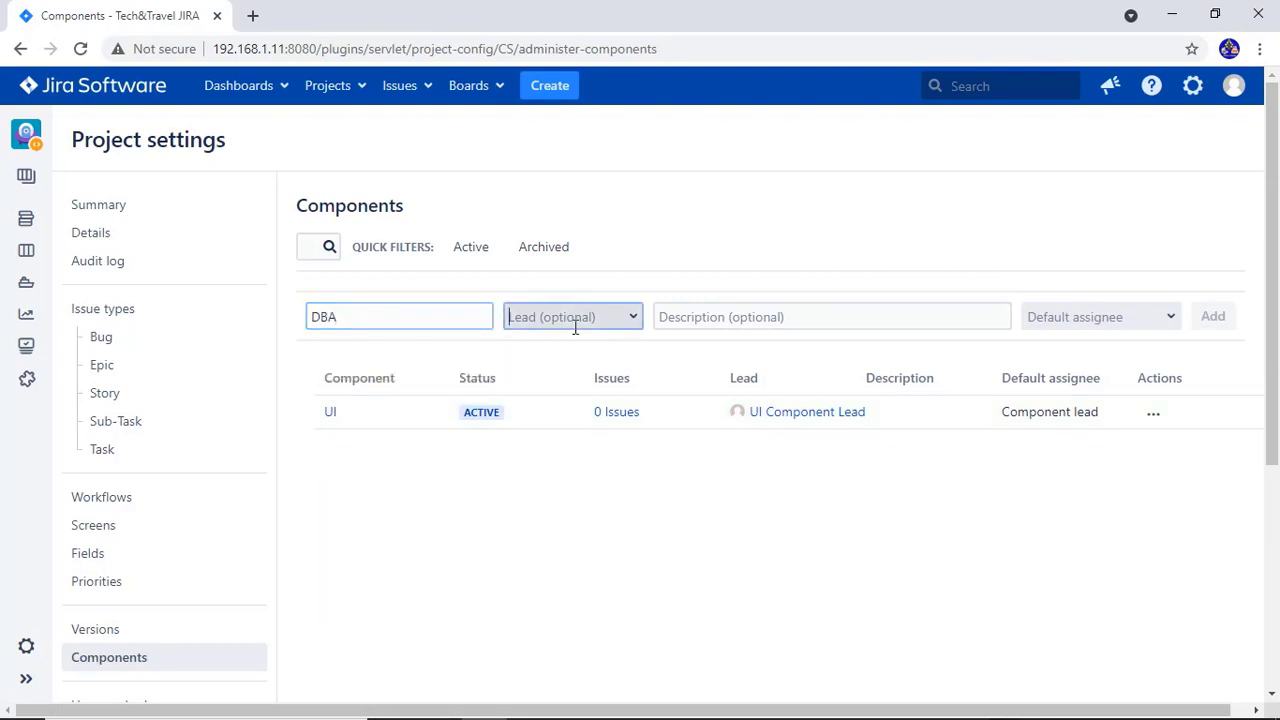
pyautogui.write('db')
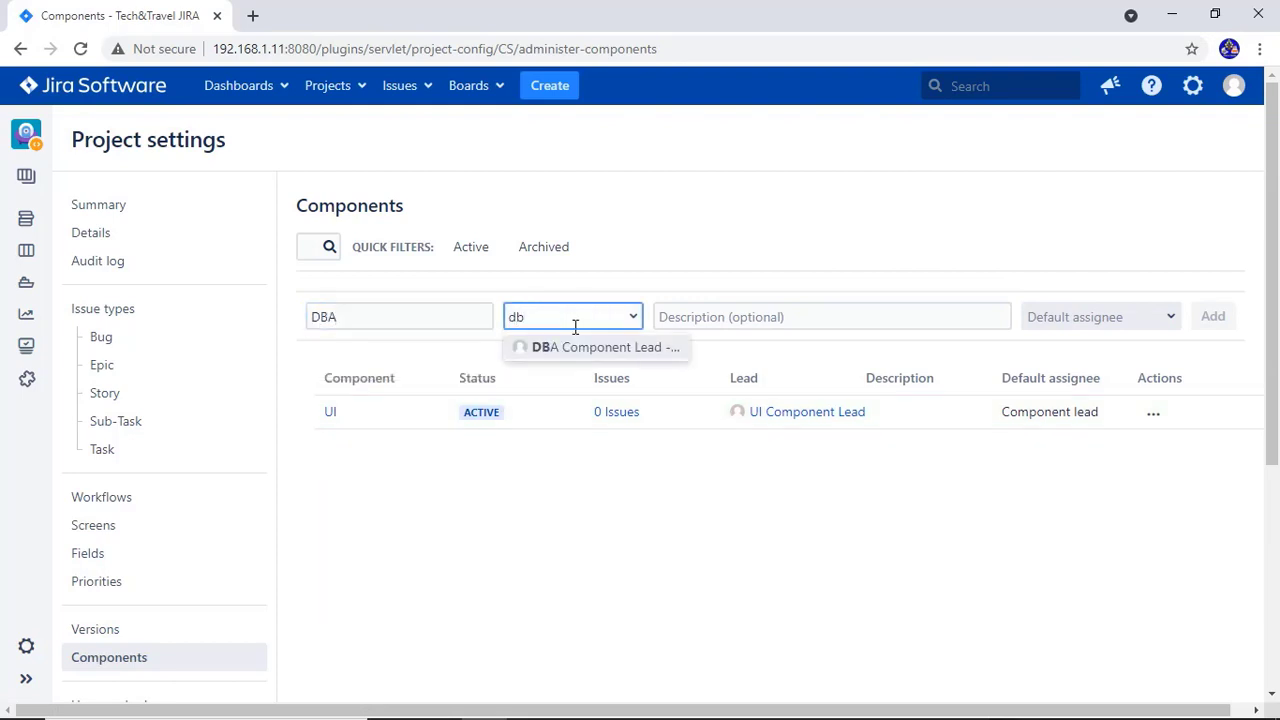
pyautogui.press('Return')
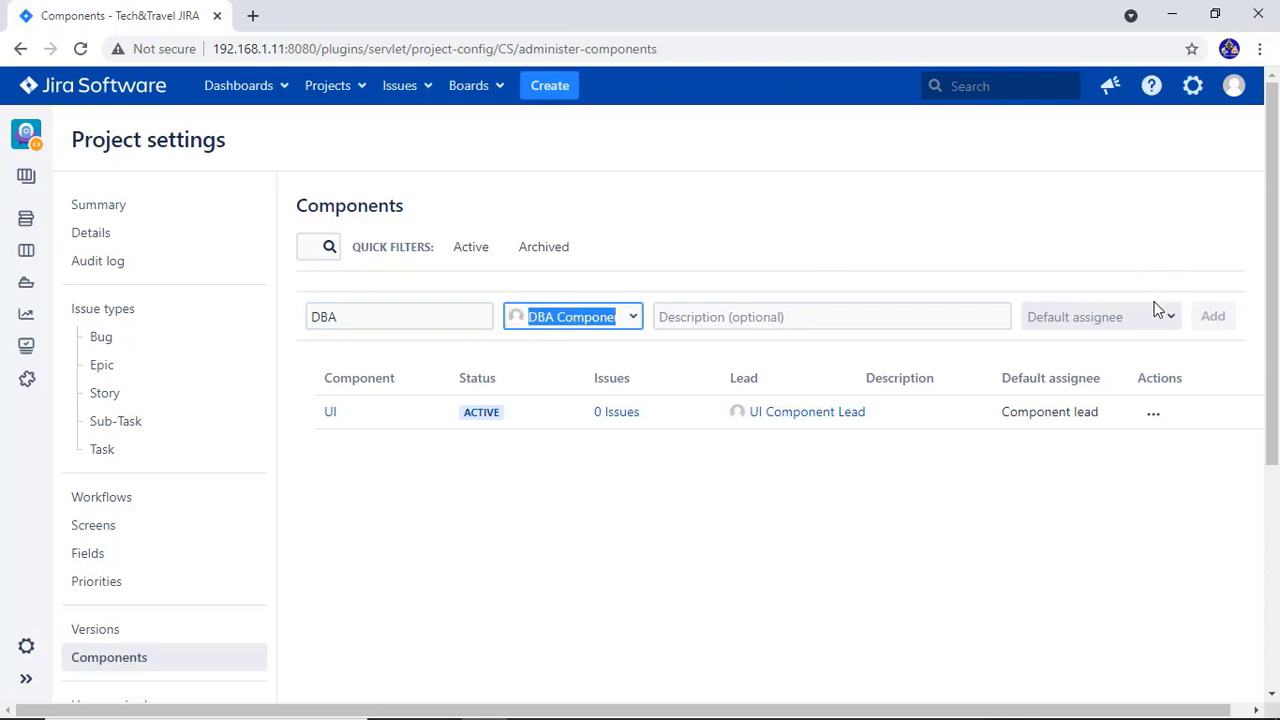
pyautogui.click(1167, 328)
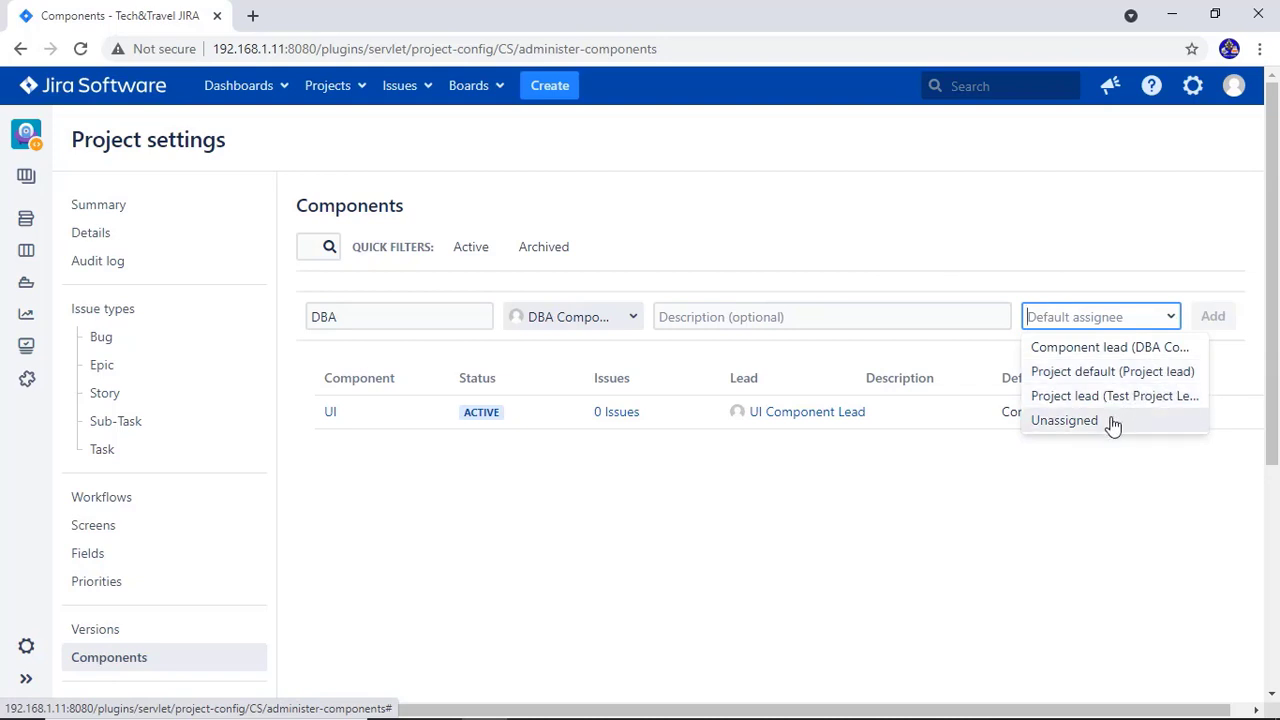
pyautogui.click(1155, 349)
pyautogui.click(1212, 317)
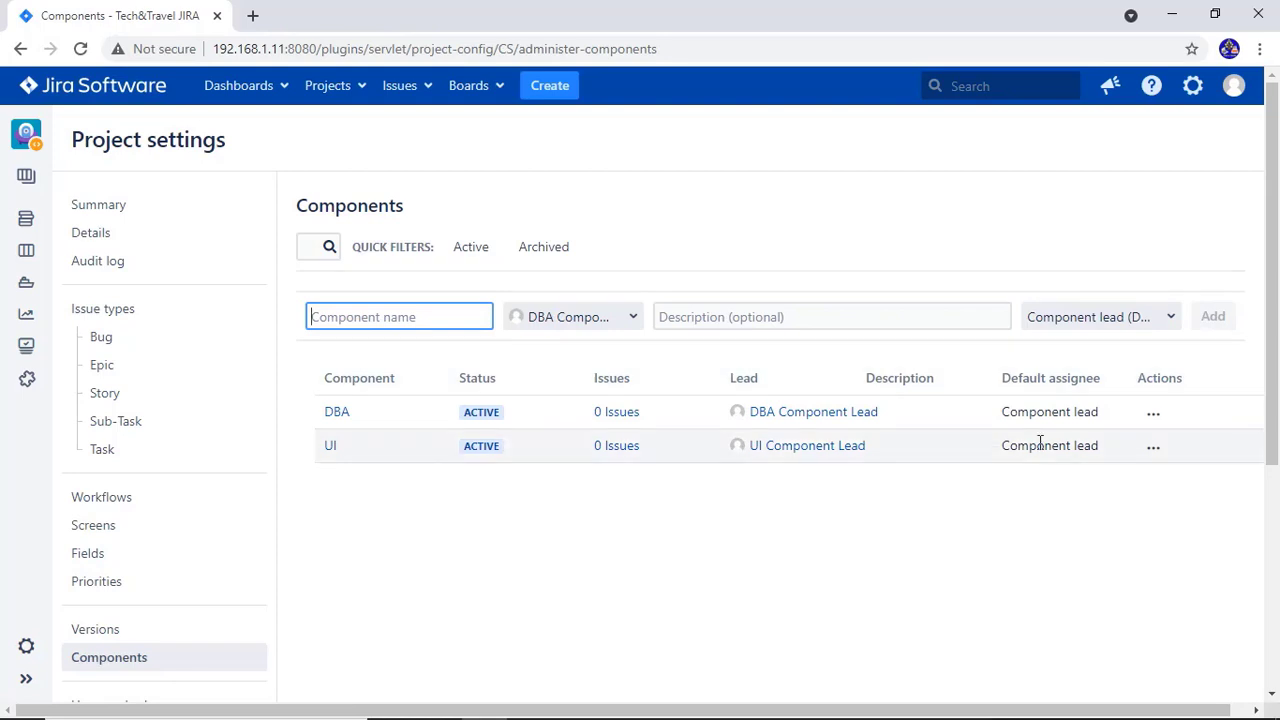
# Create a Customer Support task with summary 'testing component' and the UI component
pyautogui.click(565, 90)
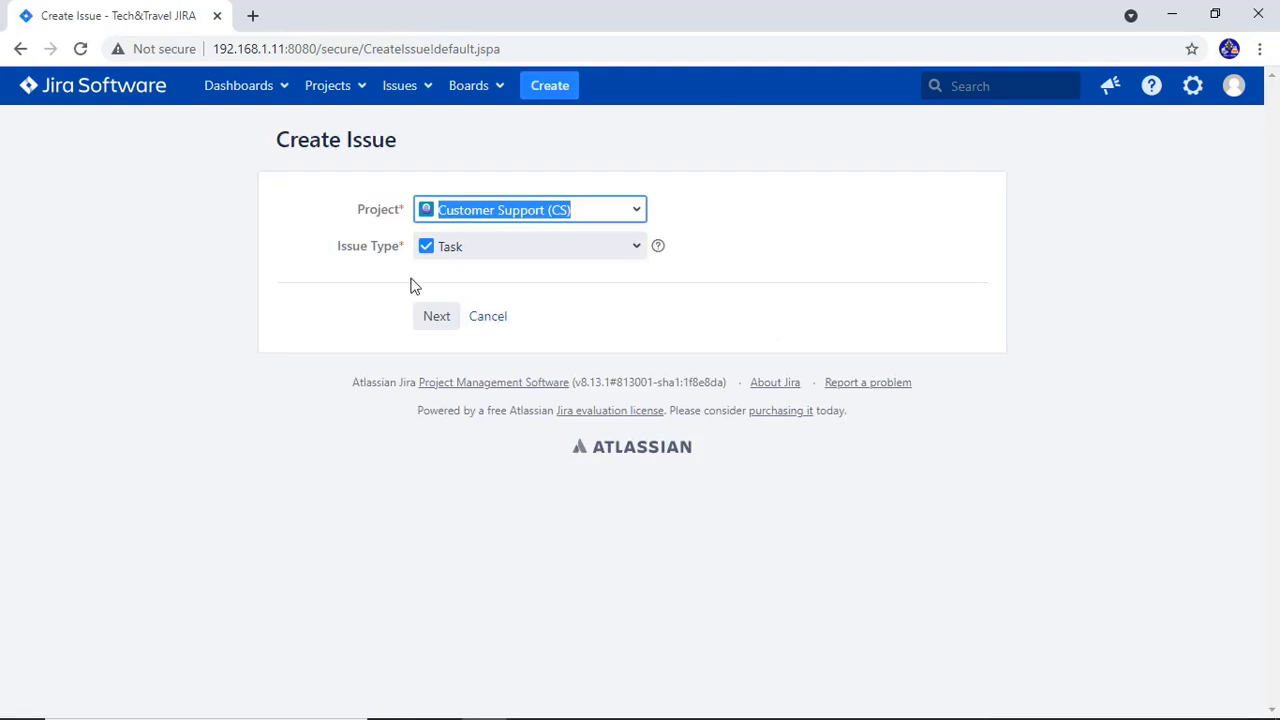
pyautogui.click(430, 318)
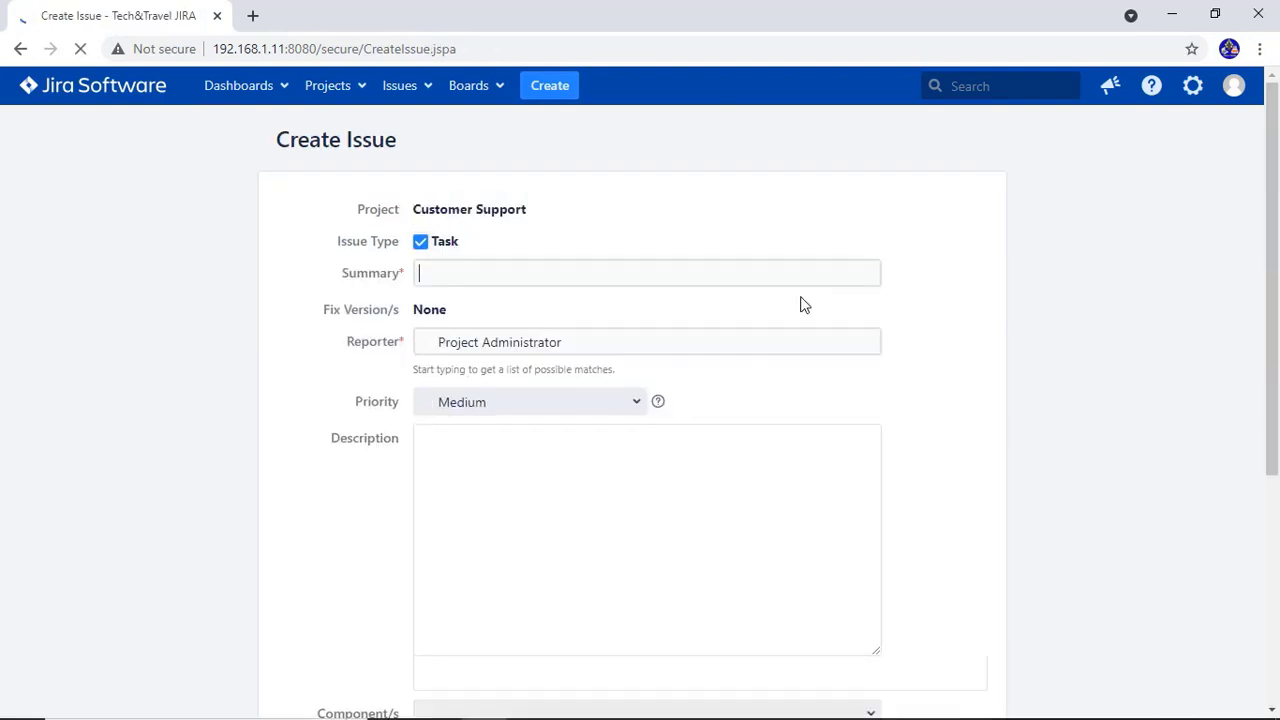
pyautogui.write('test')
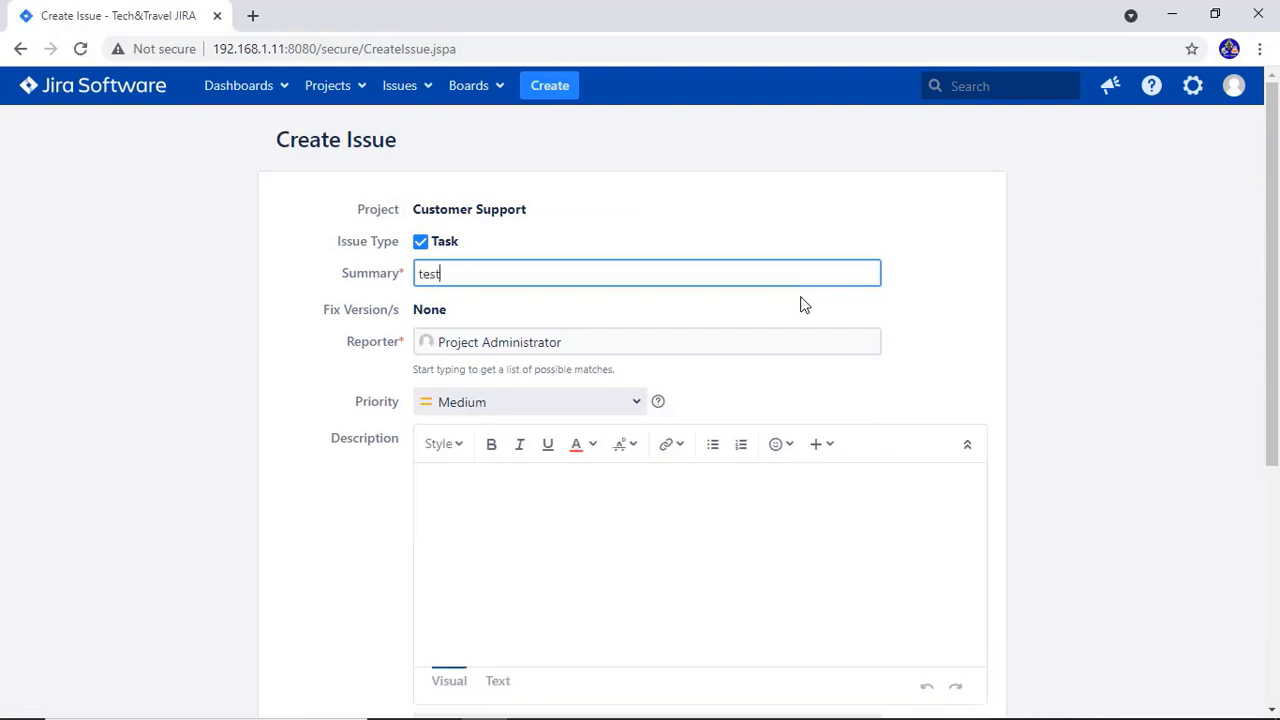
pyautogui.write('ing comp')
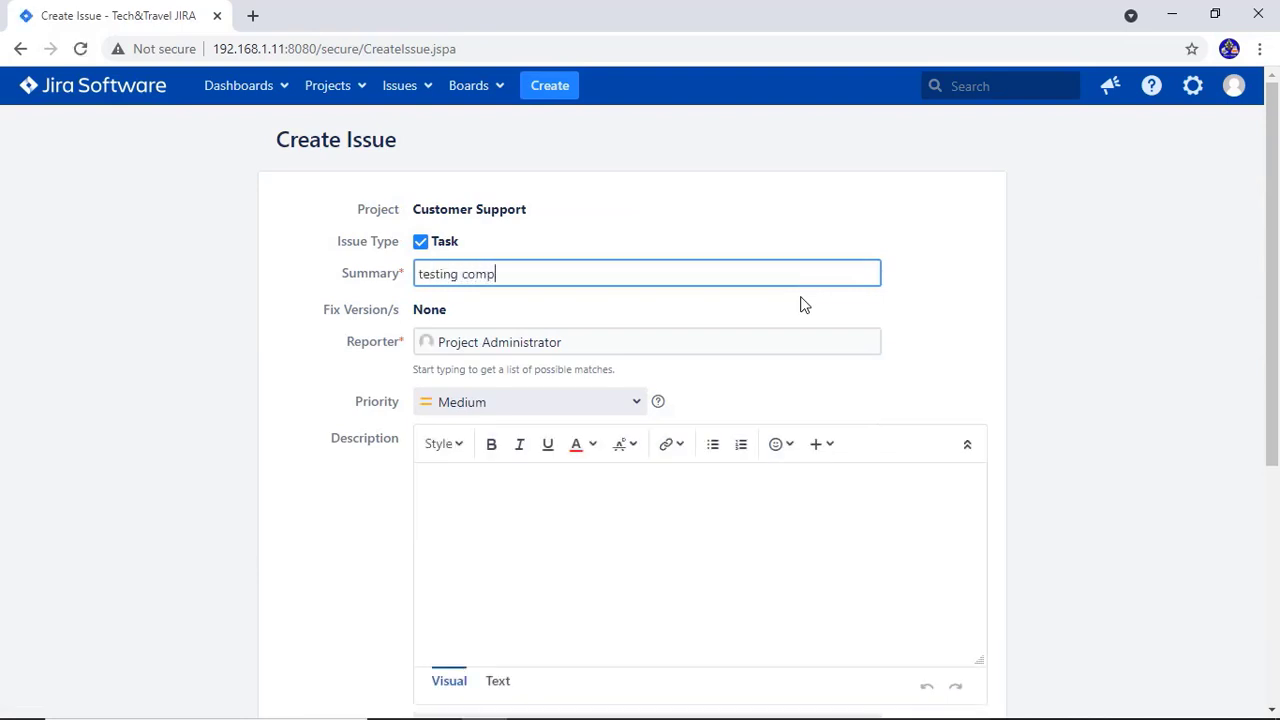
pyautogui.write('onent')
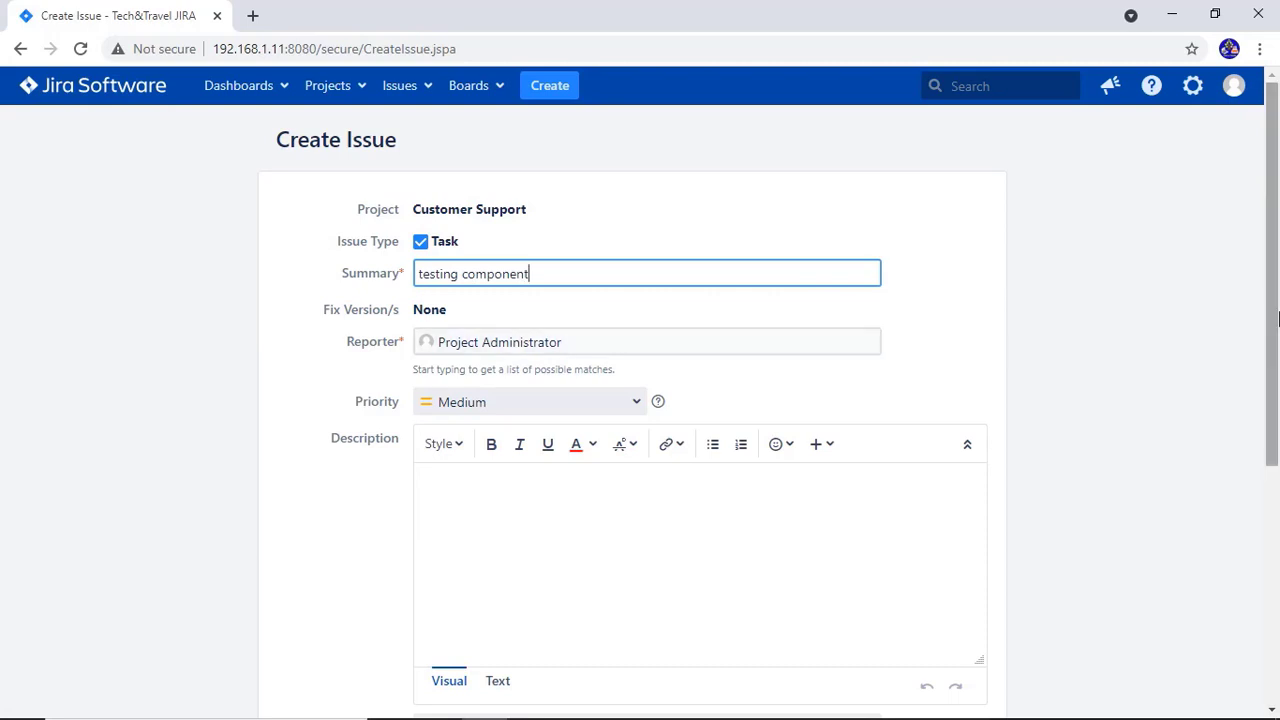
pyautogui.moveTo(1277, 321); pyautogui.dragTo(1277, 539)
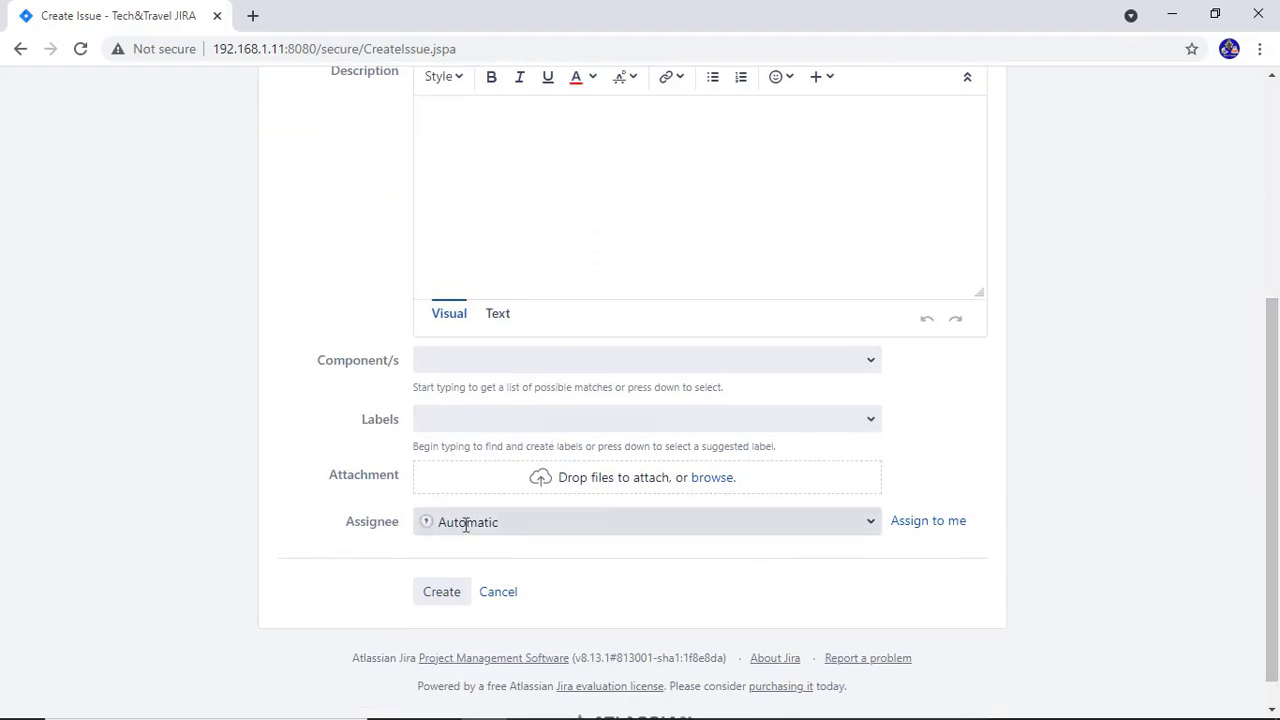
pyautogui.click(645, 360)
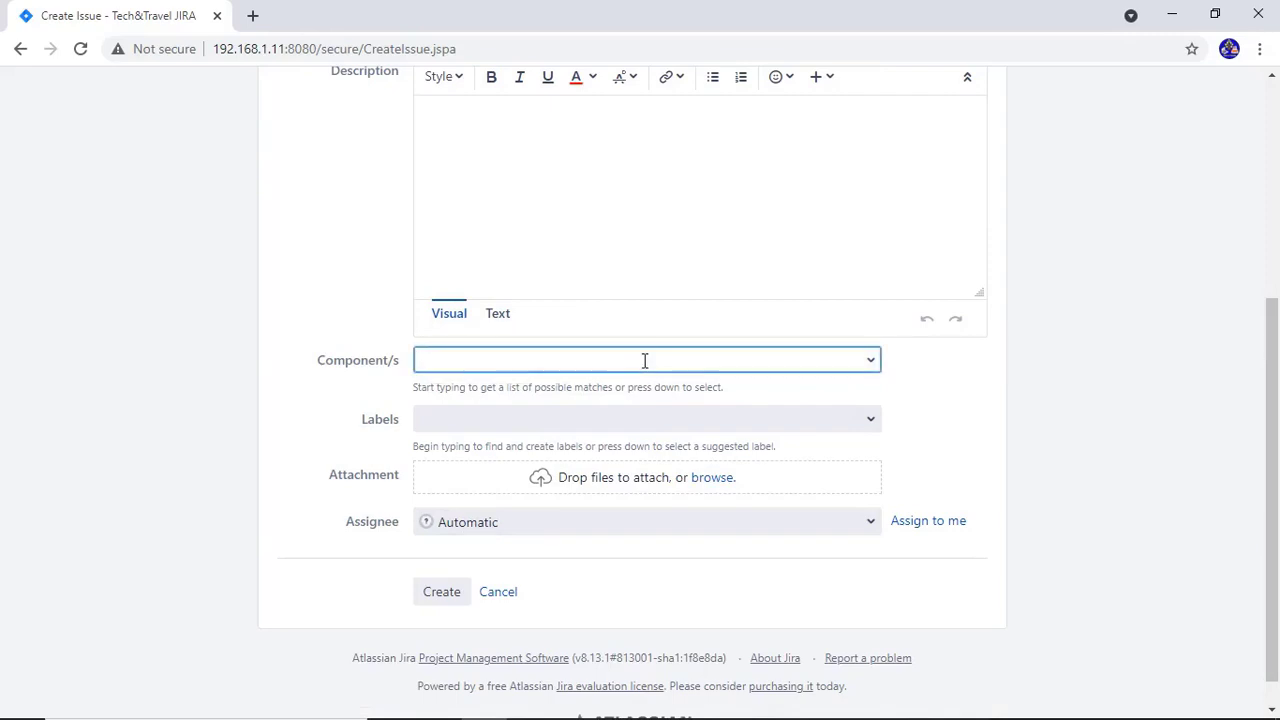
pyautogui.write('ui')
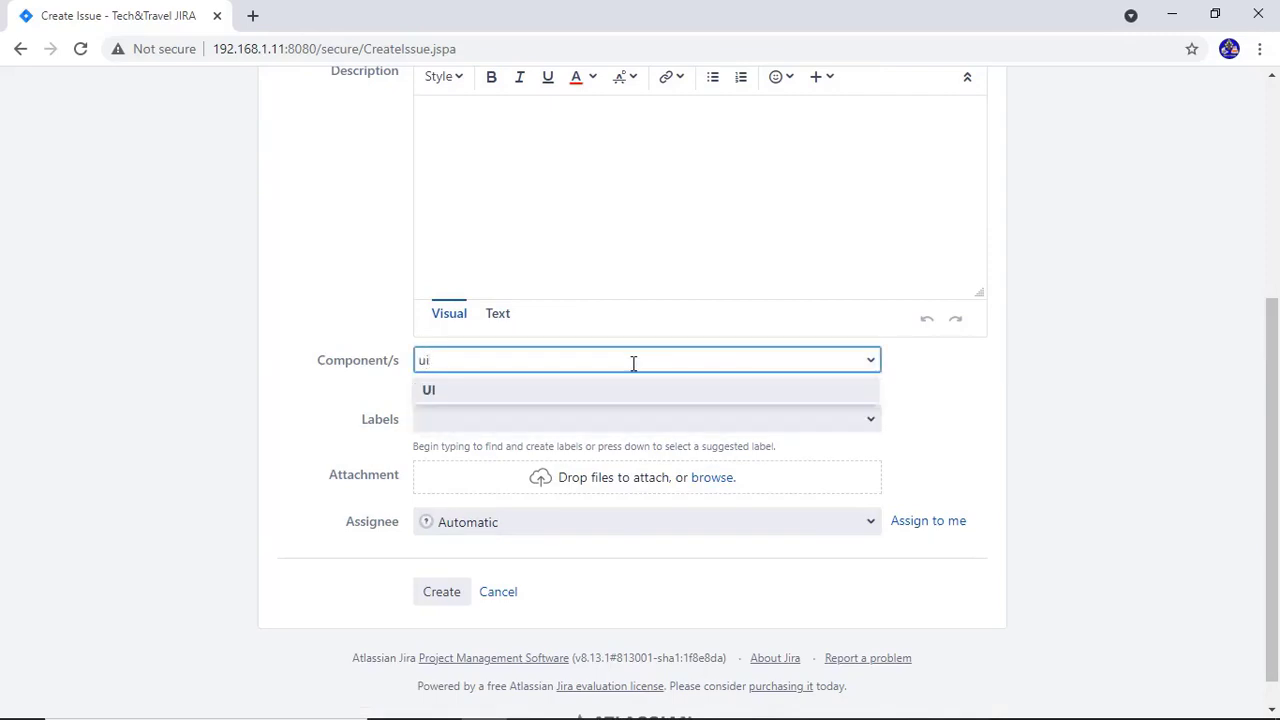
pyautogui.click(624, 389)
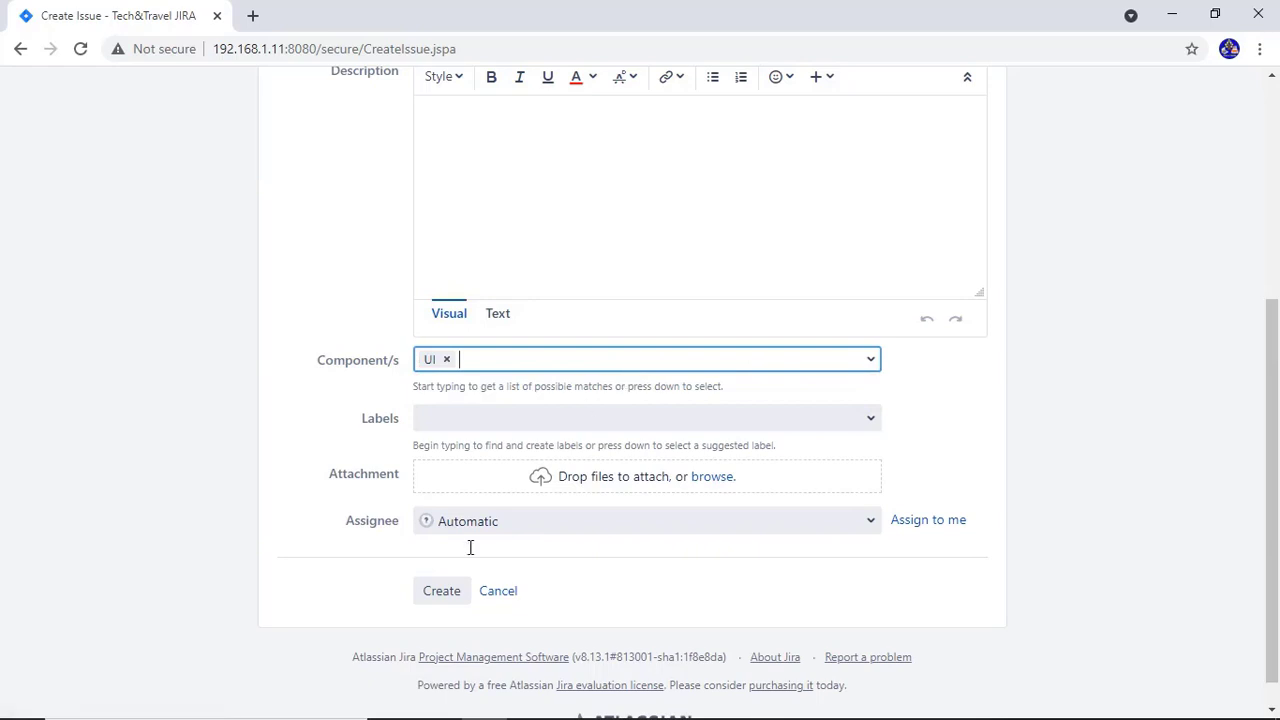
pyautogui.click(438, 598)
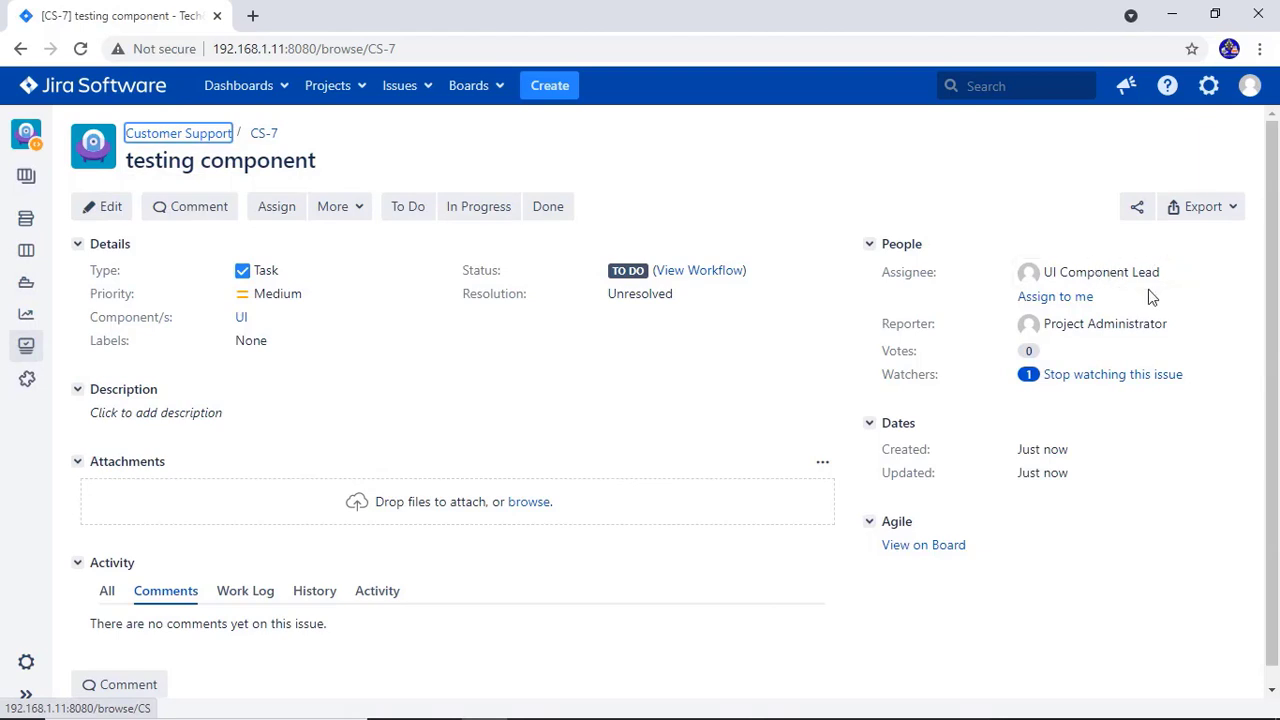
# Create another task with summary 'testing component 2' and no component, then open the new issue
pyautogui.click(540, 80)
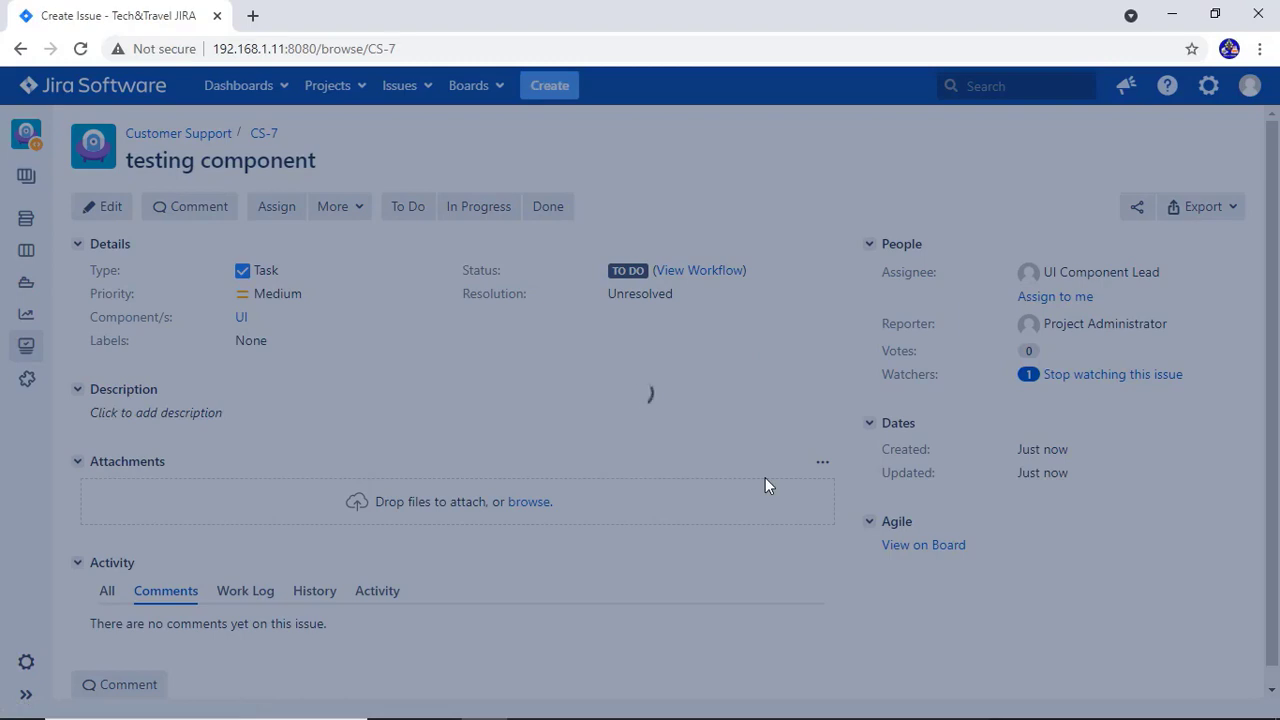
pyautogui.write('test')
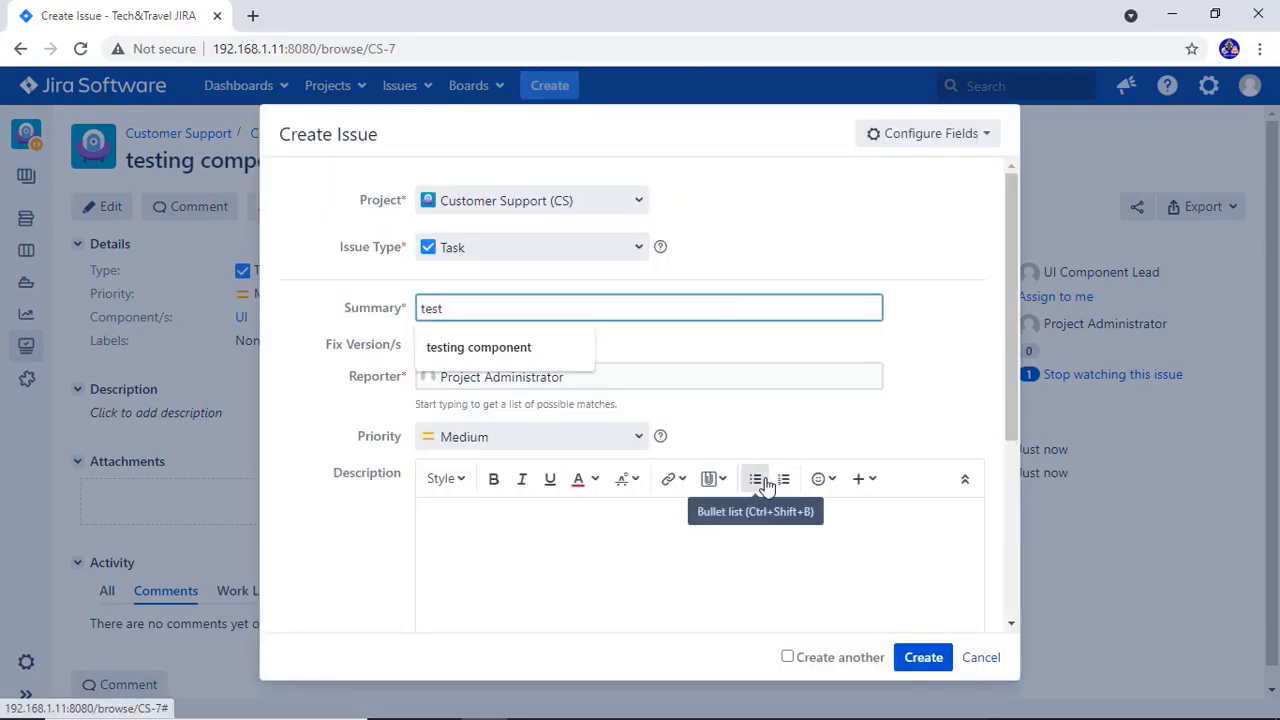
pyautogui.press('Down')
pyautogui.press('Return')
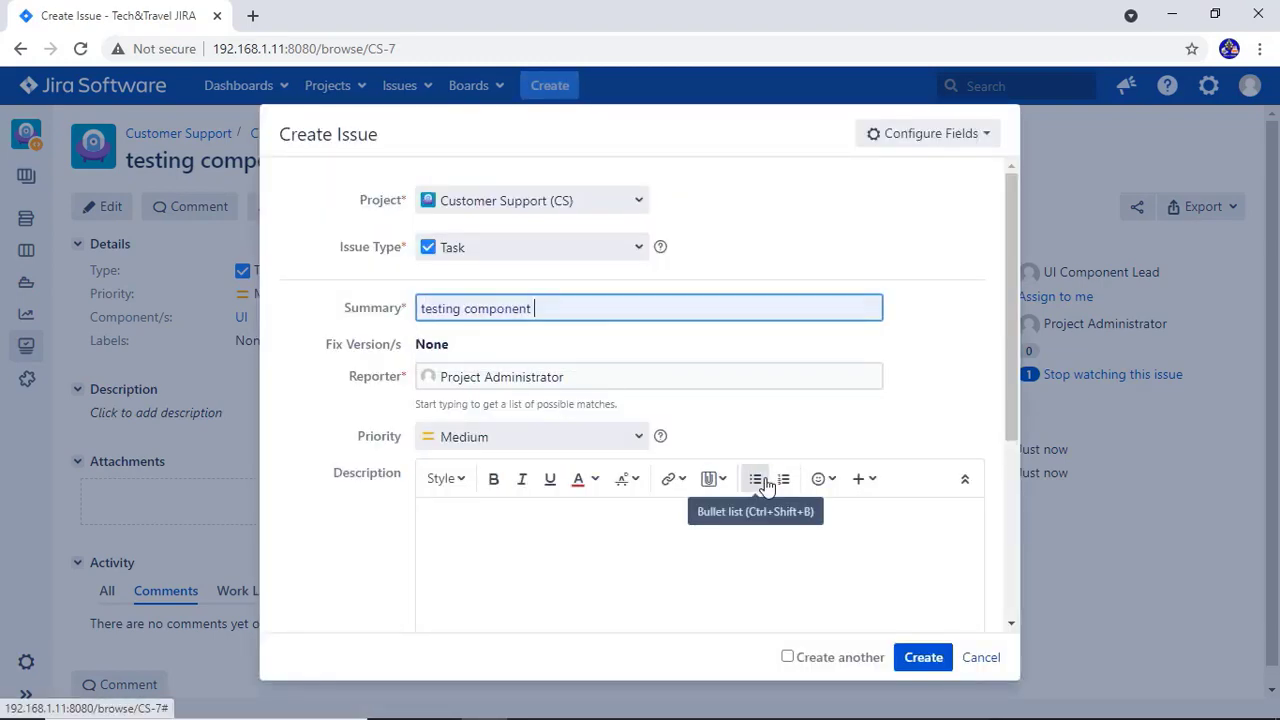
pyautogui.write('2')
pyautogui.moveTo(1015, 349); pyautogui.dragTo(1017, 641)
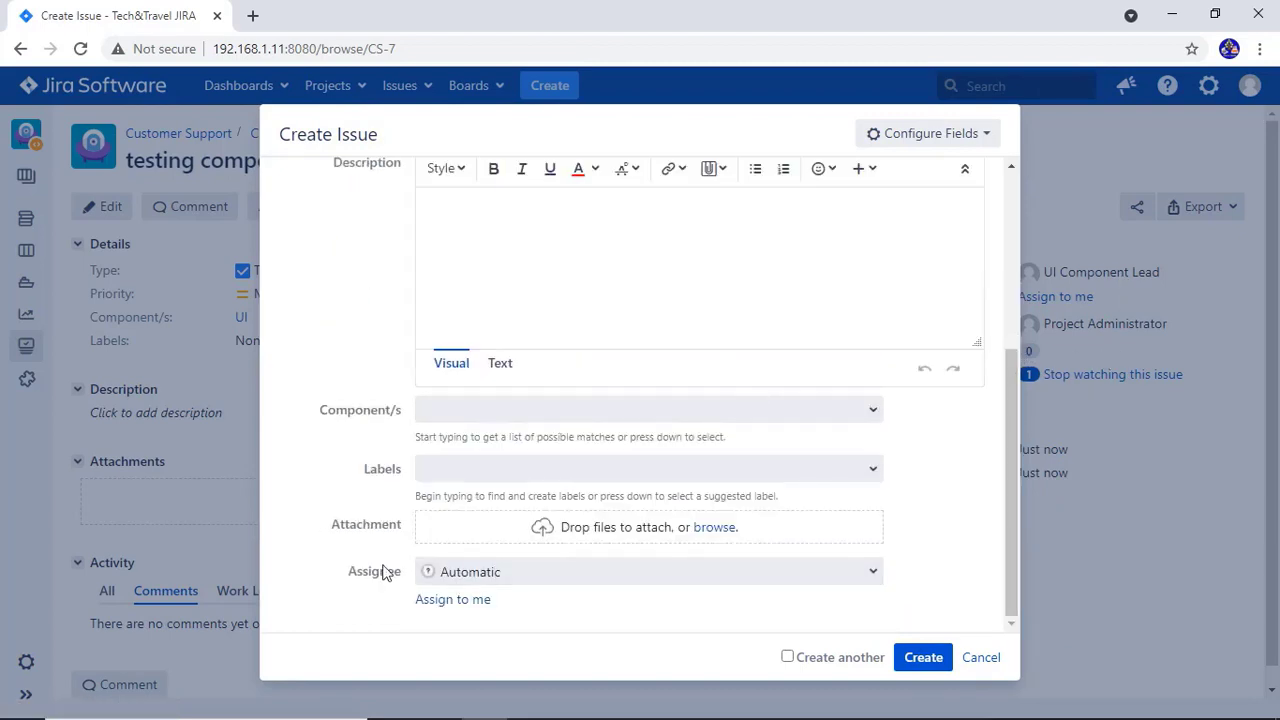
pyautogui.click(923, 658)
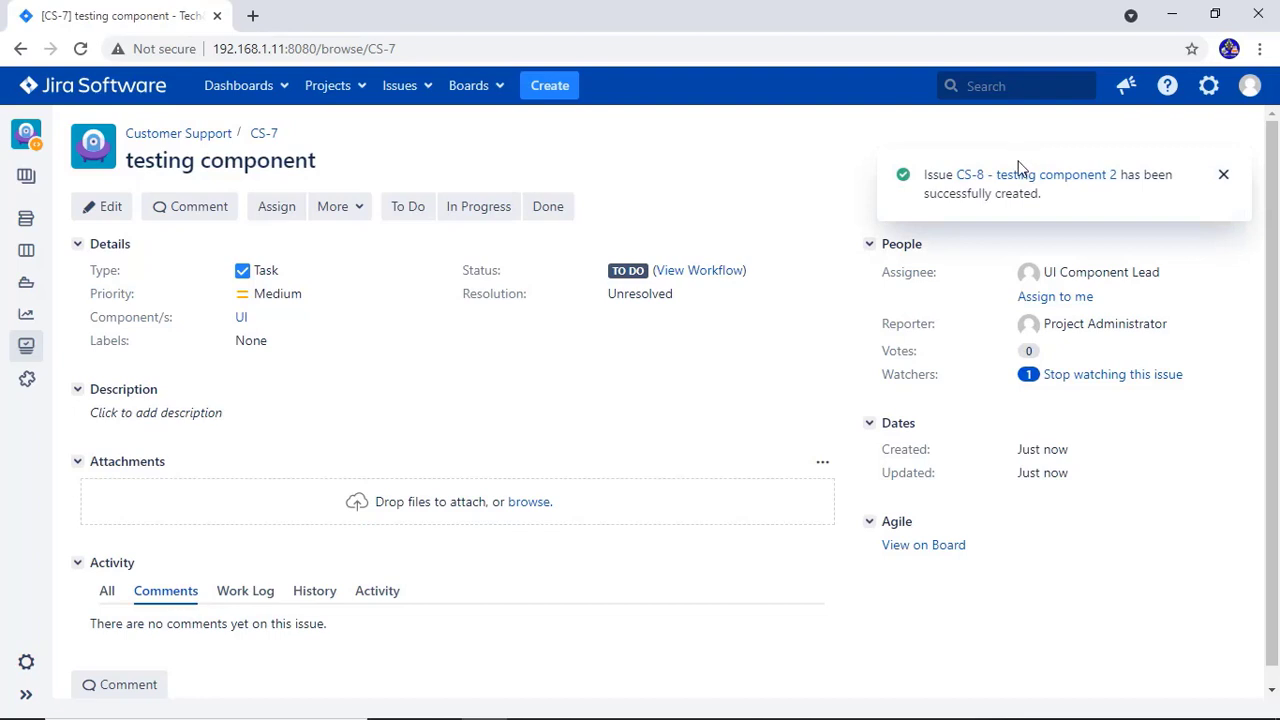
pyautogui.click(1017, 176)
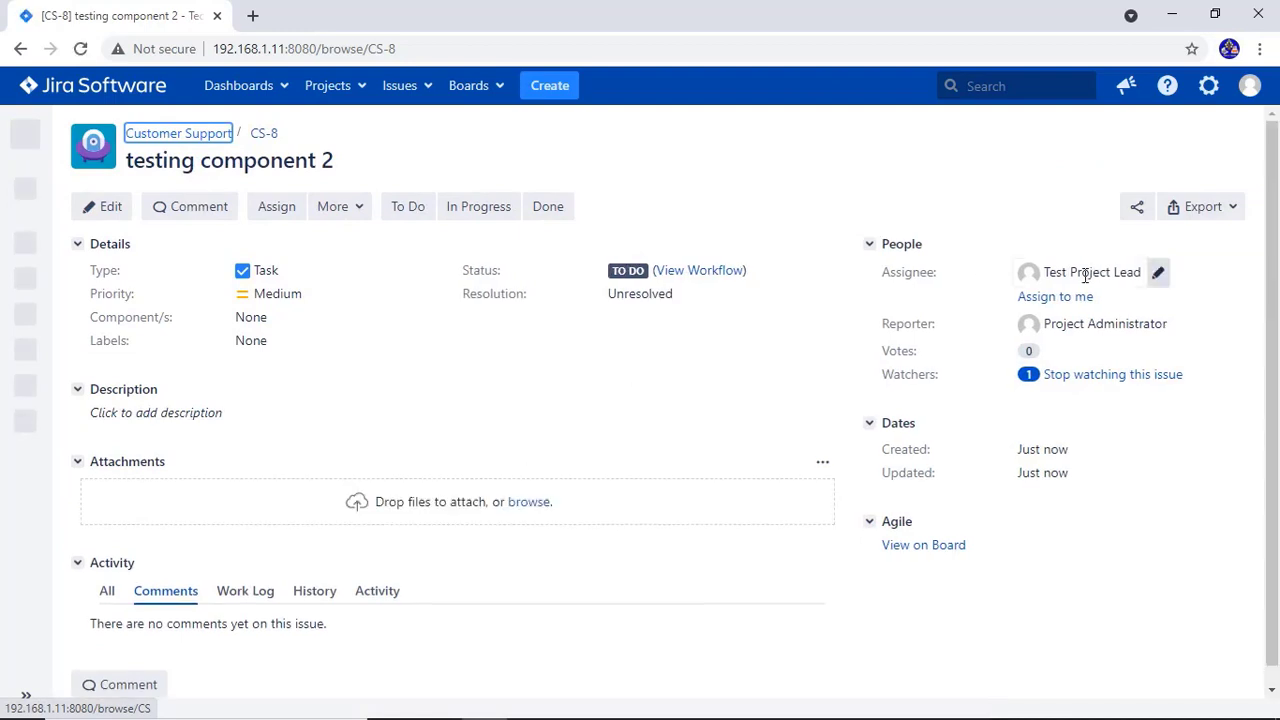
# Create a task with summary 'test component dba' and the DBA component, then open the new issue
pyautogui.moveTo(1085, 275)
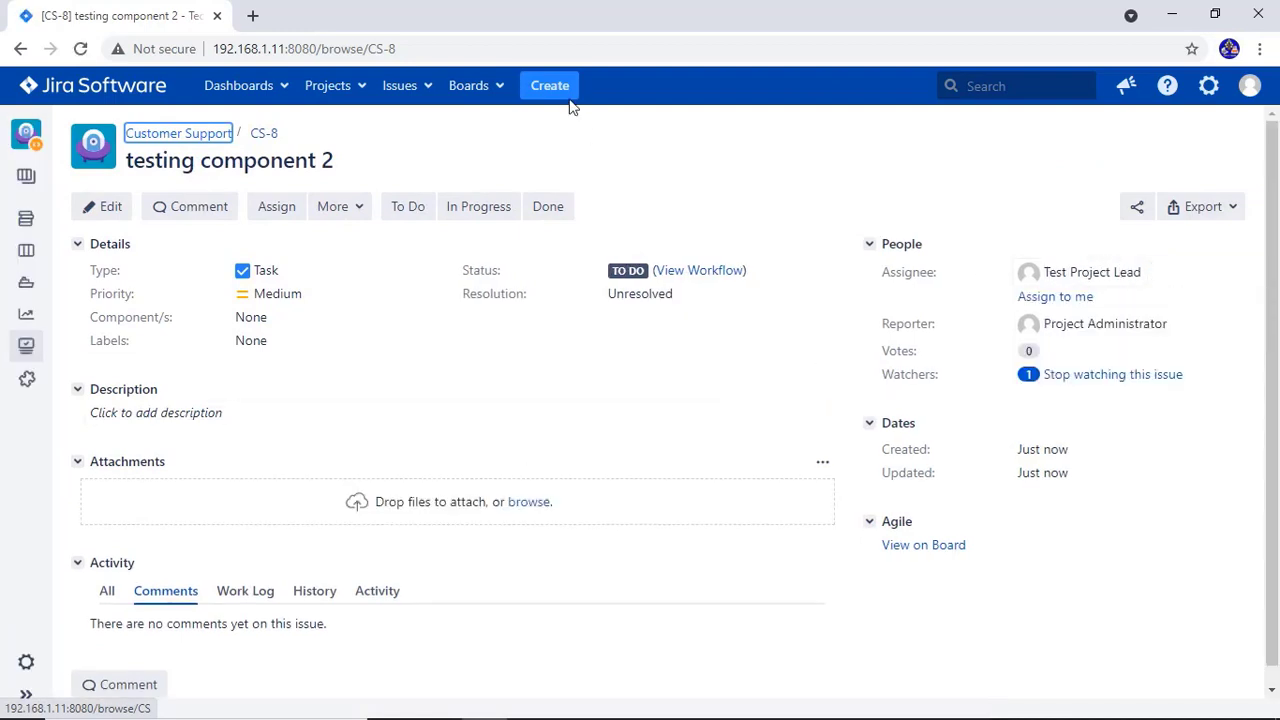
pyautogui.click(552, 84)
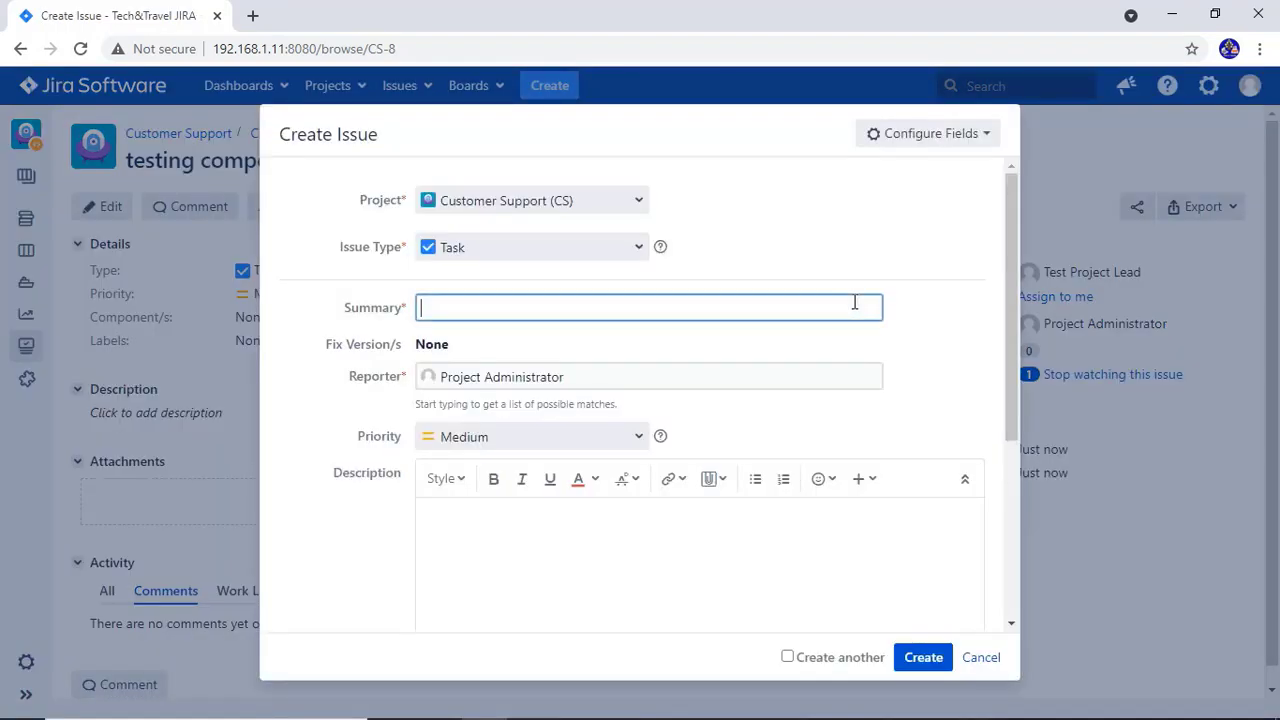
pyautogui.write('test')
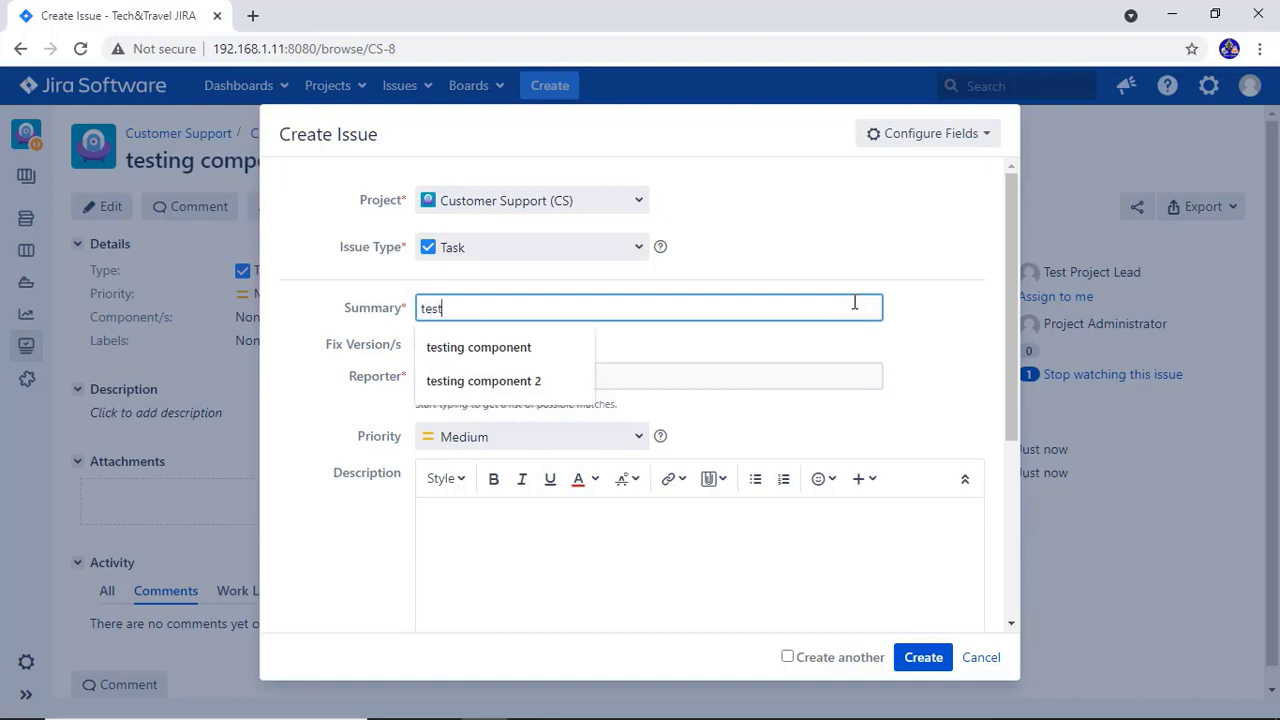
pyautogui.press('Down')
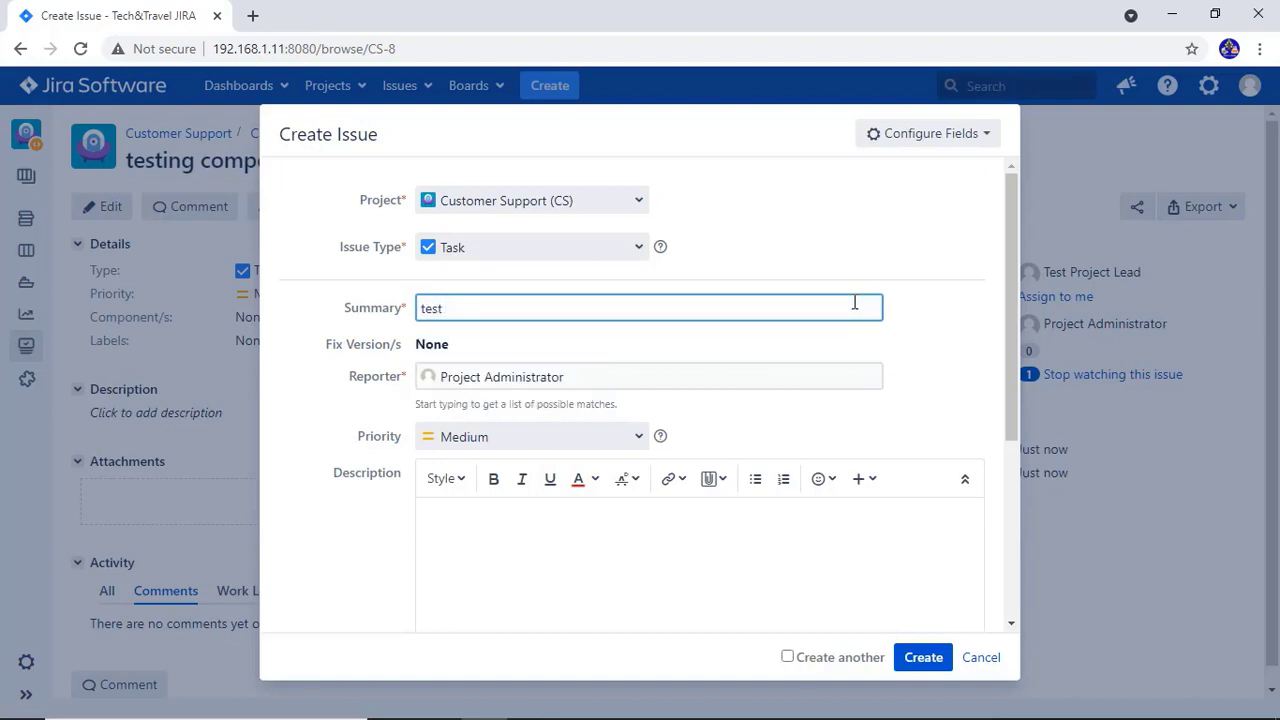
pyautogui.write('component dba')
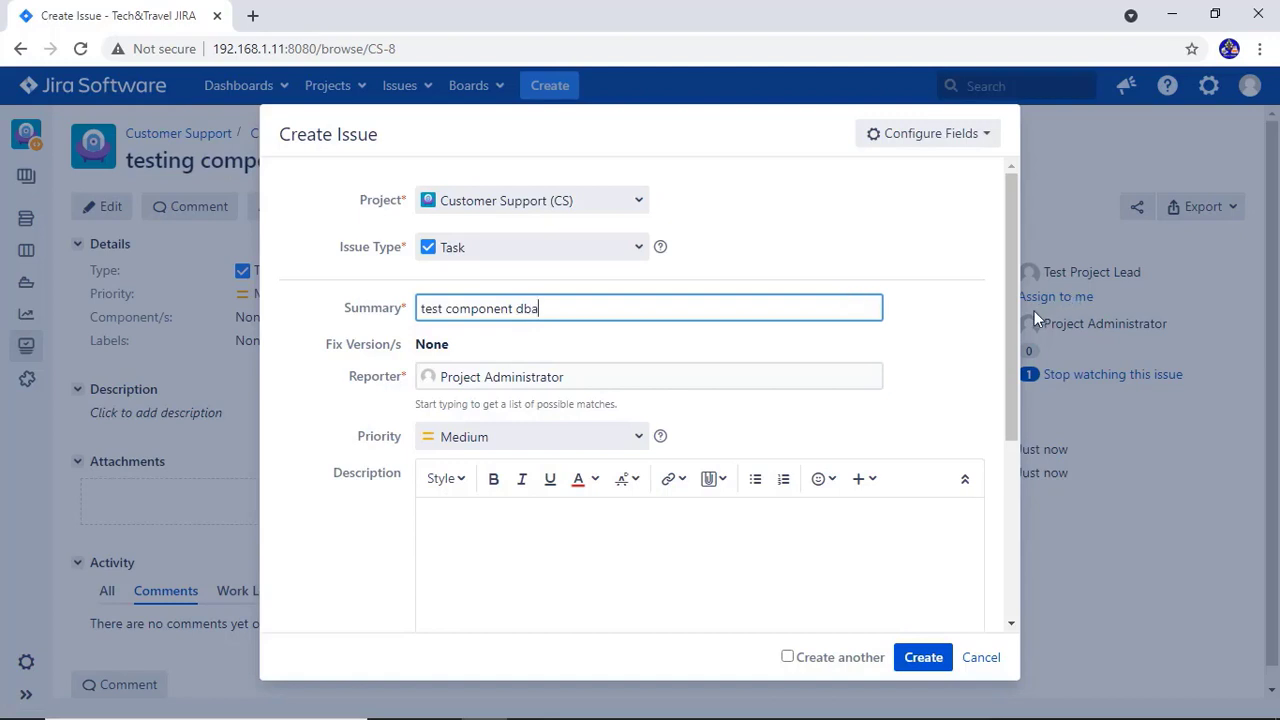
pyautogui.moveTo(1014, 543); pyautogui.dragTo(1019, 620)
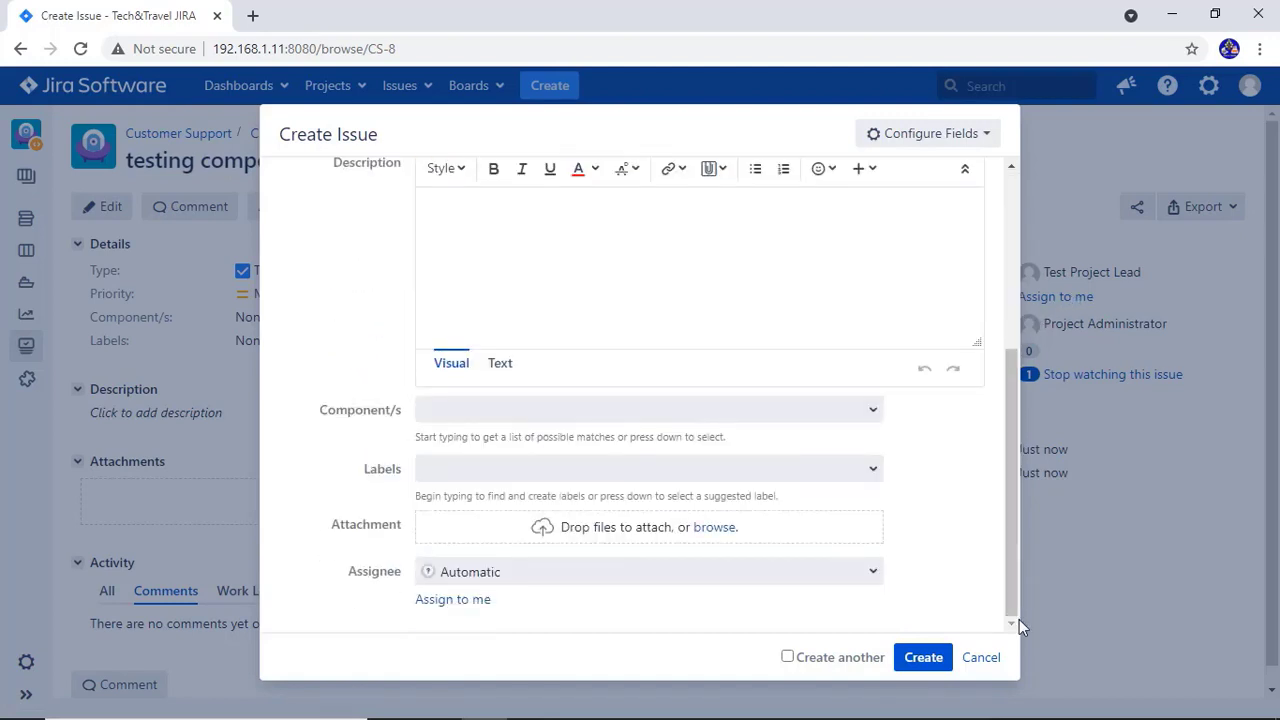
pyautogui.click(605, 410)
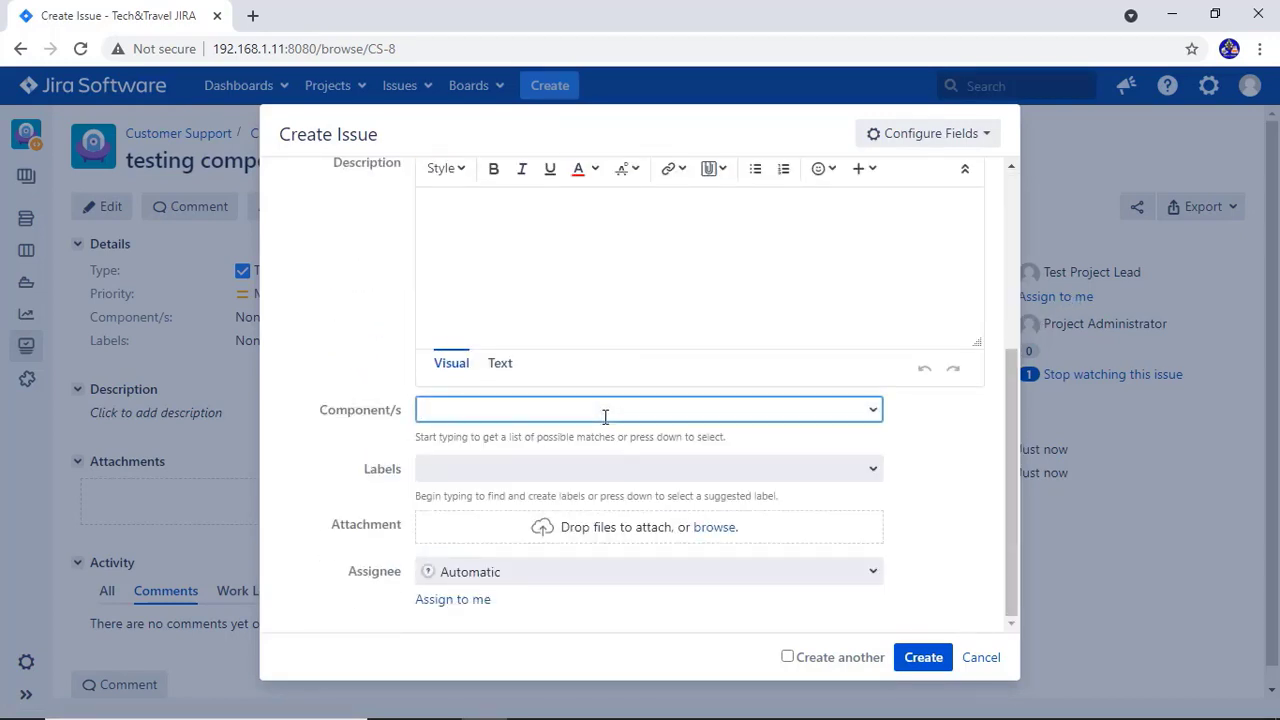
pyautogui.write('dba')
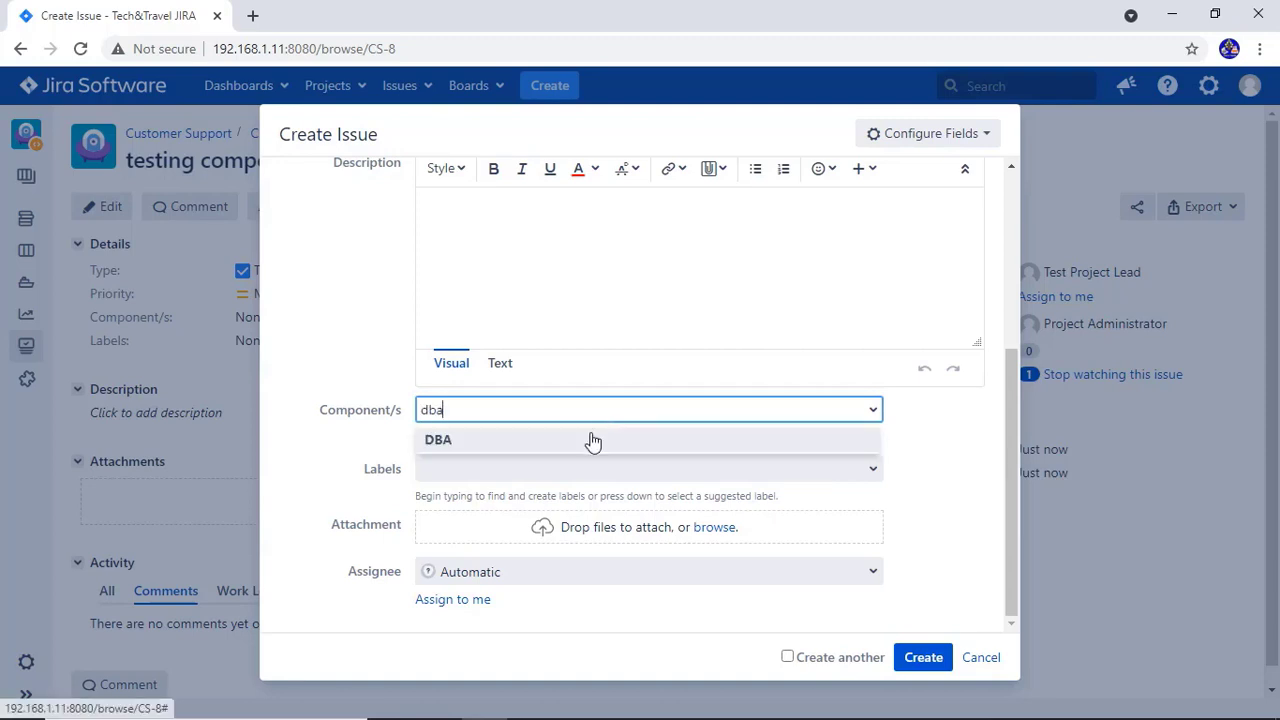
pyautogui.click(592, 440)
pyautogui.click(924, 658)
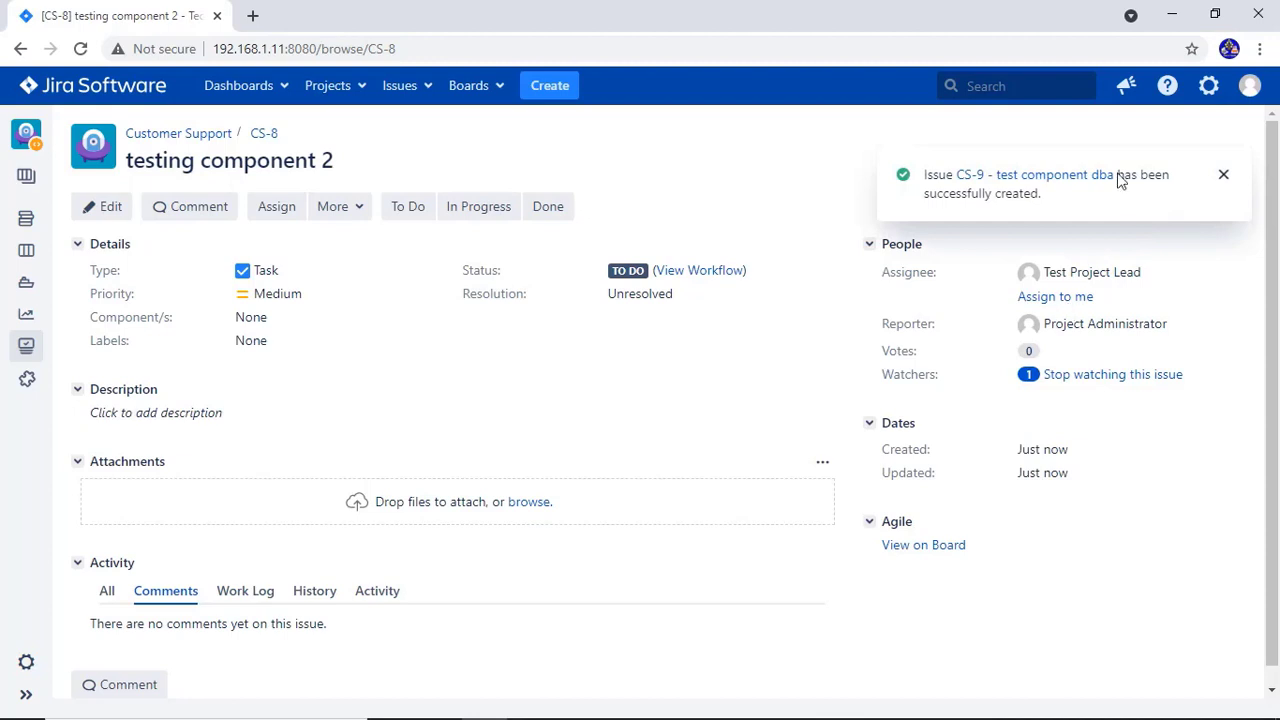
pyautogui.click(1077, 178)
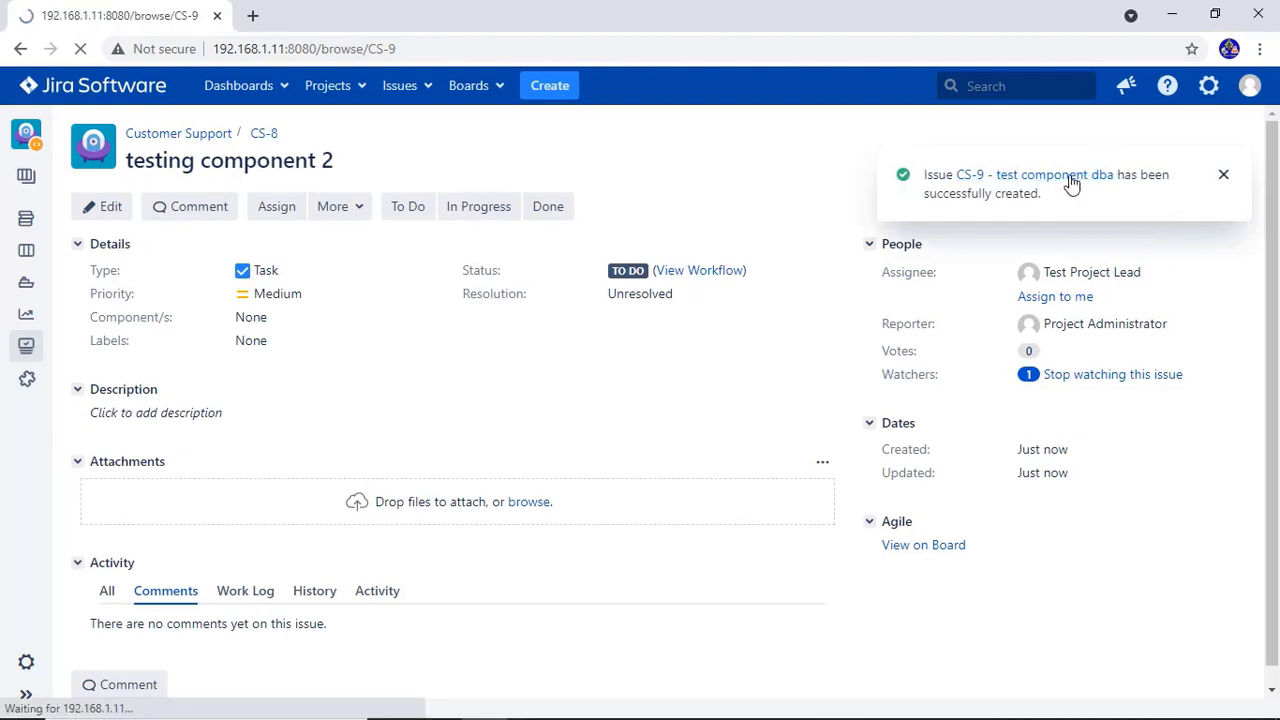